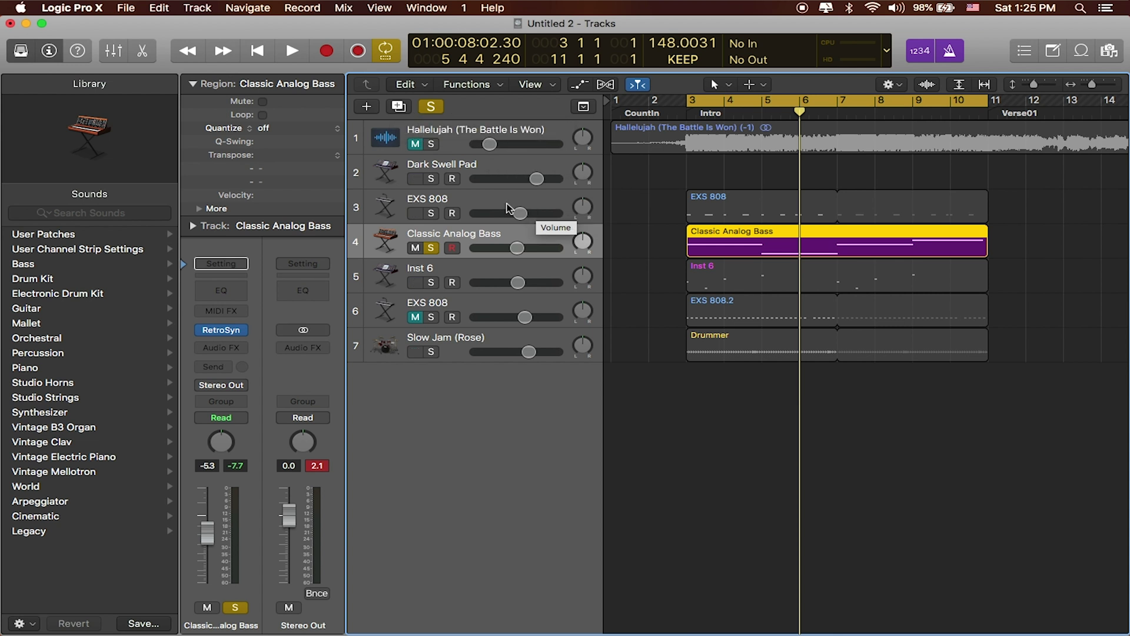
- Duplicate the Classic Analog Bass track with identical settings (Cmd+D) as track 5
{"action": "key", "text": "super+d"}
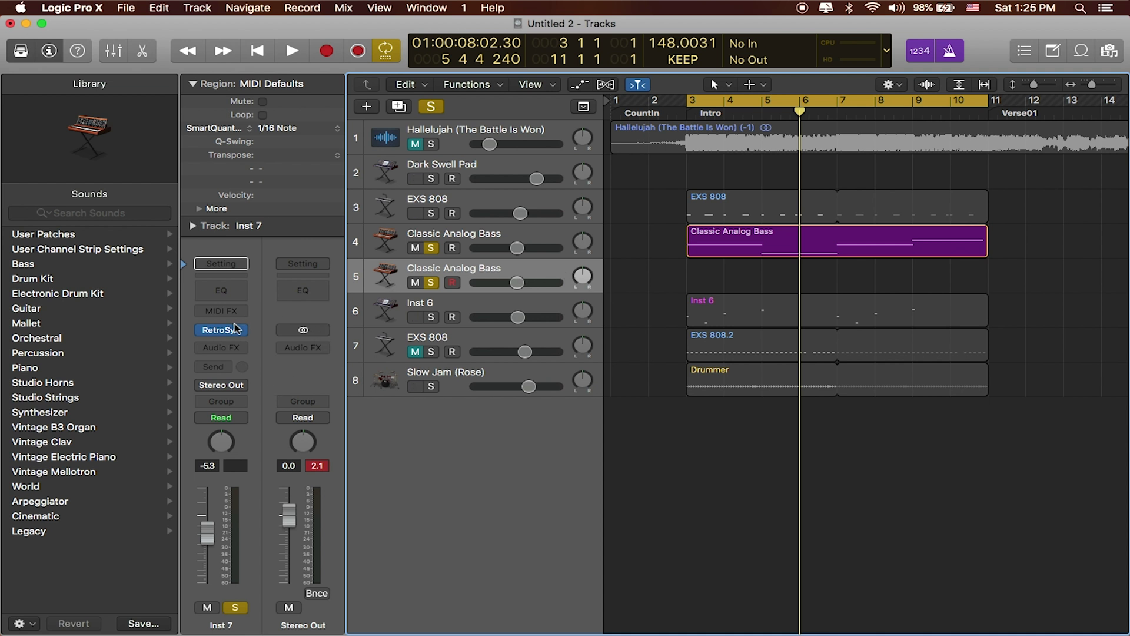
- Open the duplicate bass's Retro Synth and switch its oscillator from Analog to Sync mode
{"action": "mouse_move", "coordinate": [241, 334]}
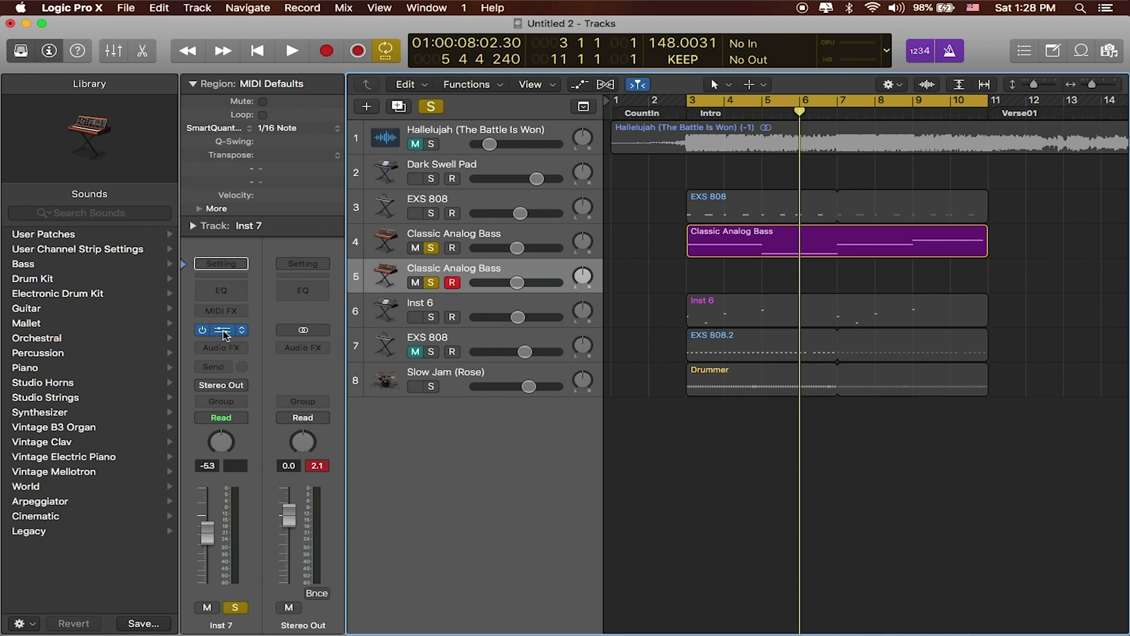
{"action": "left_click", "coordinate": [222, 332]}
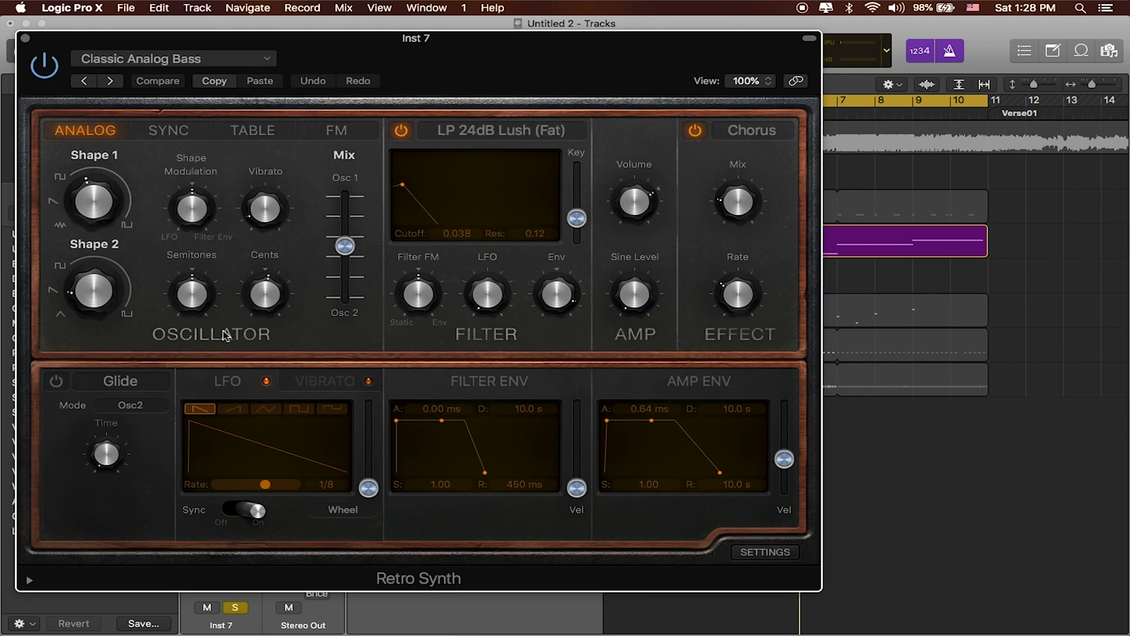
{"action": "left_click", "coordinate": [175, 132]}
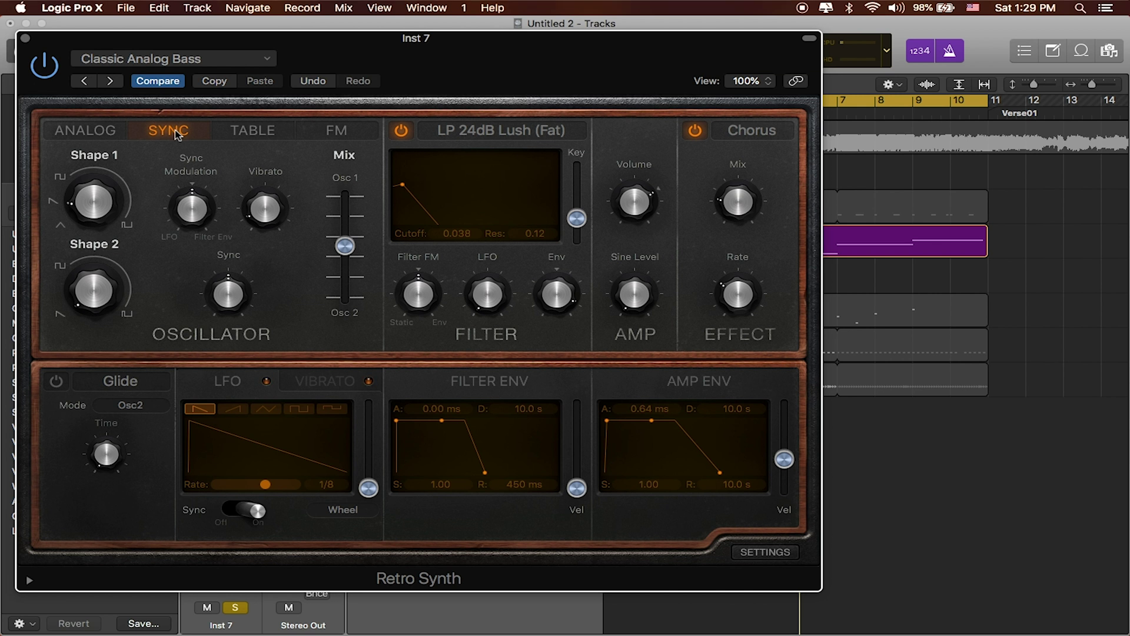
- Set the duplicate bass's Retro Synth filter envelope attack to 1000 ms and close the window
{"action": "left_click_drag", "start_coordinate": [398, 421], "coordinate": [428, 428]}
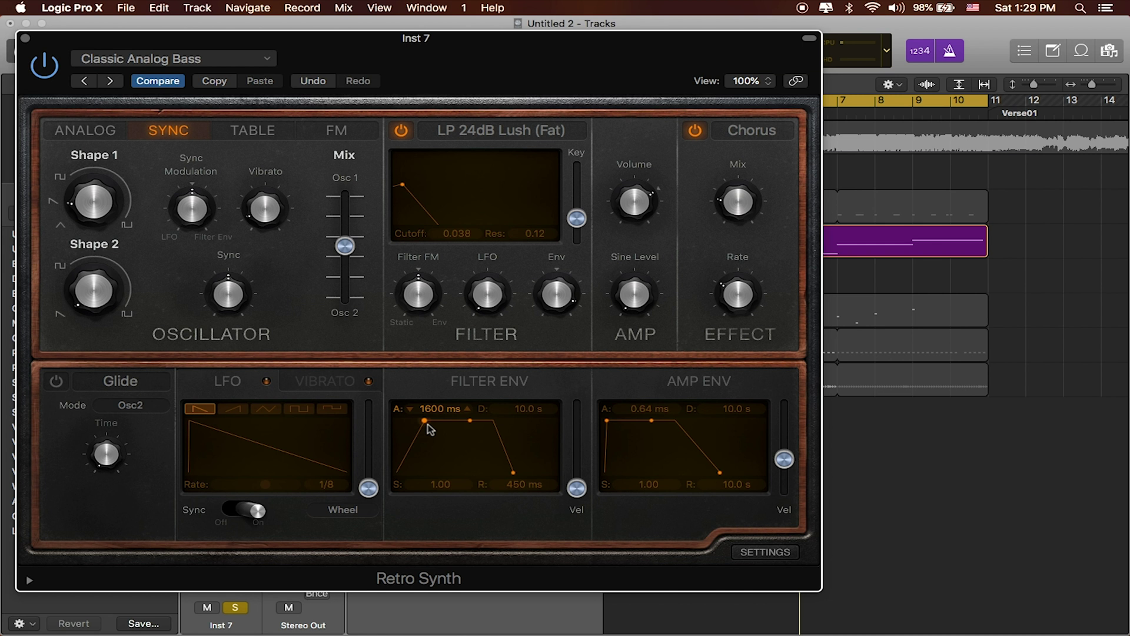
{"action": "left_click_drag", "start_coordinate": [425, 421], "coordinate": [408, 421]}
{"action": "left_click_drag", "start_coordinate": [407, 420], "coordinate": [418, 424]}
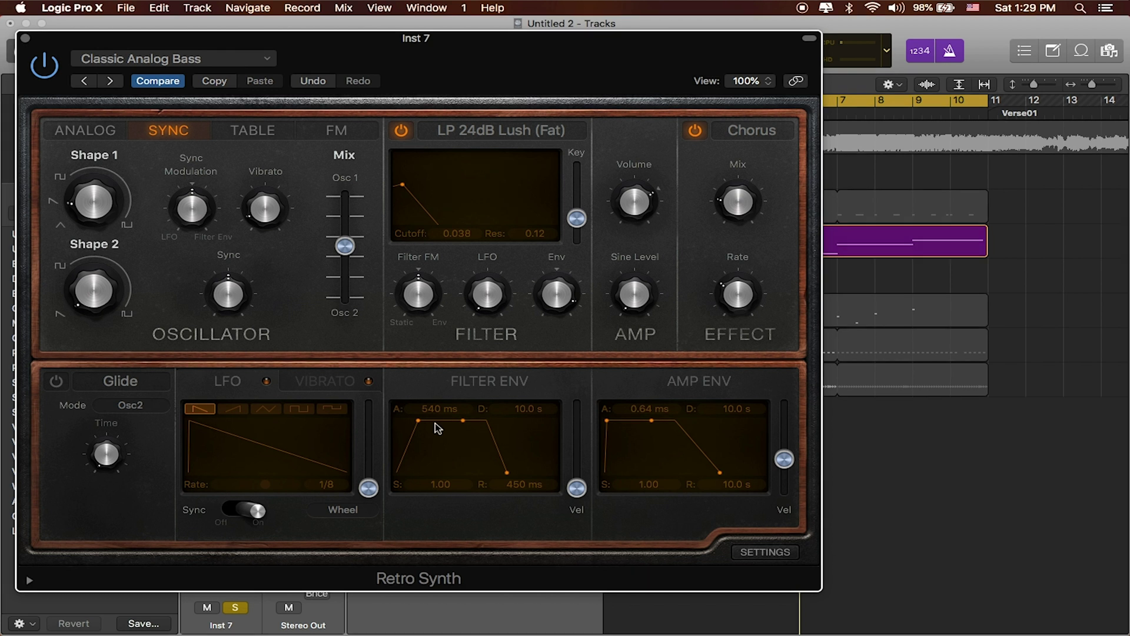
{"action": "left_click_drag", "start_coordinate": [419, 420], "coordinate": [423, 419]}
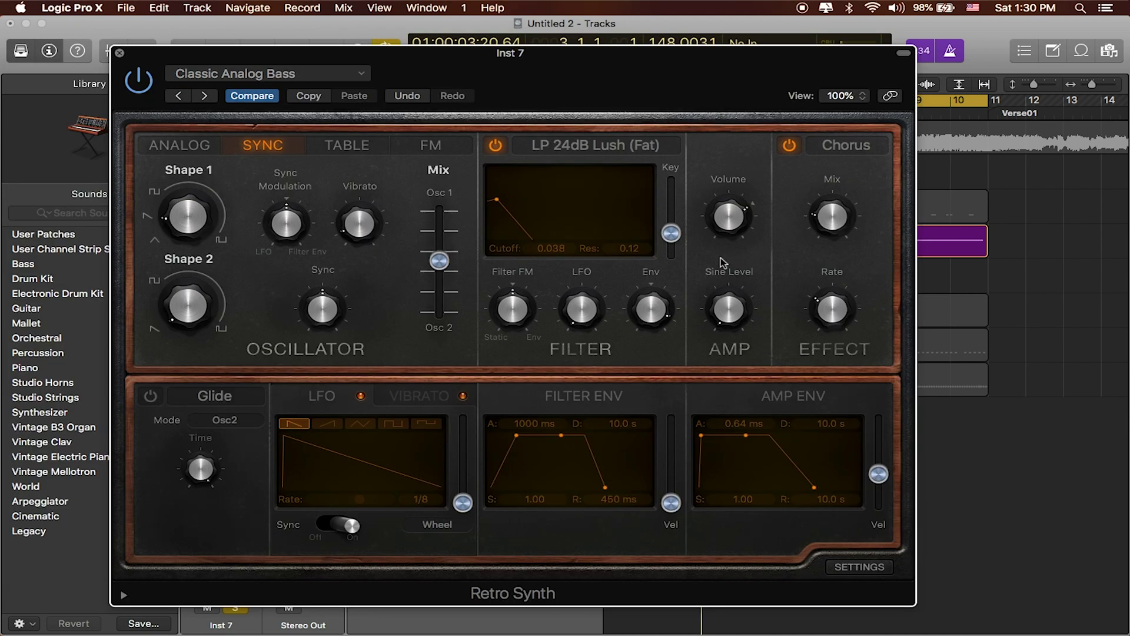
{"action": "key", "text": "super+w"}
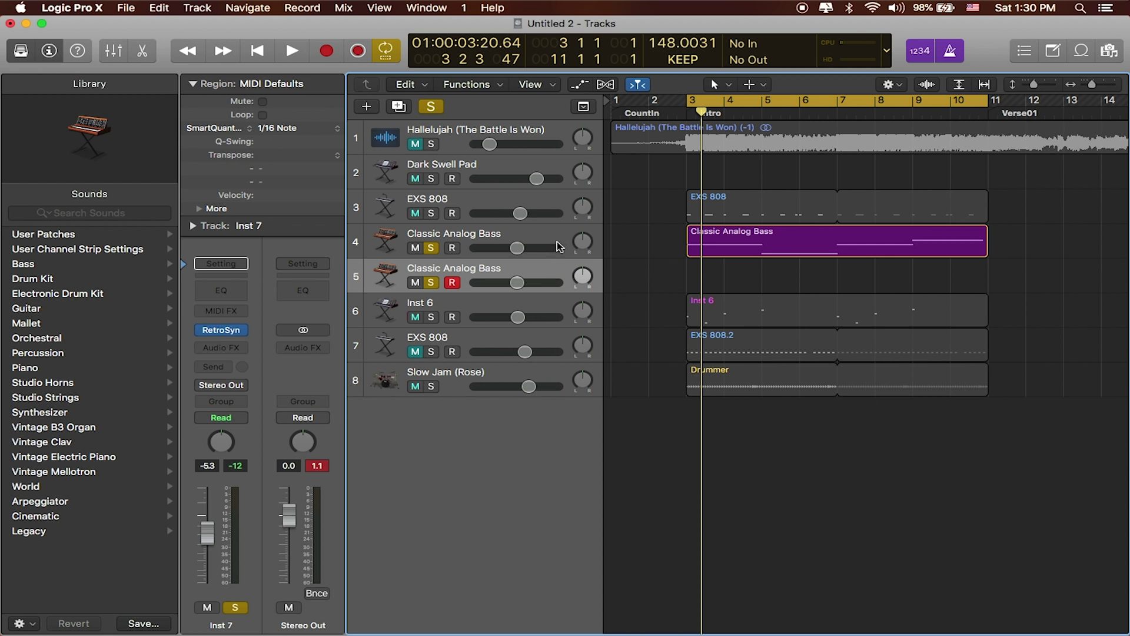
- Group both selected Classic Analog Bass tracks into a Summing Stack, Sum 2, routed through Bus 1
{"action": "left_click", "coordinate": [553, 242]}
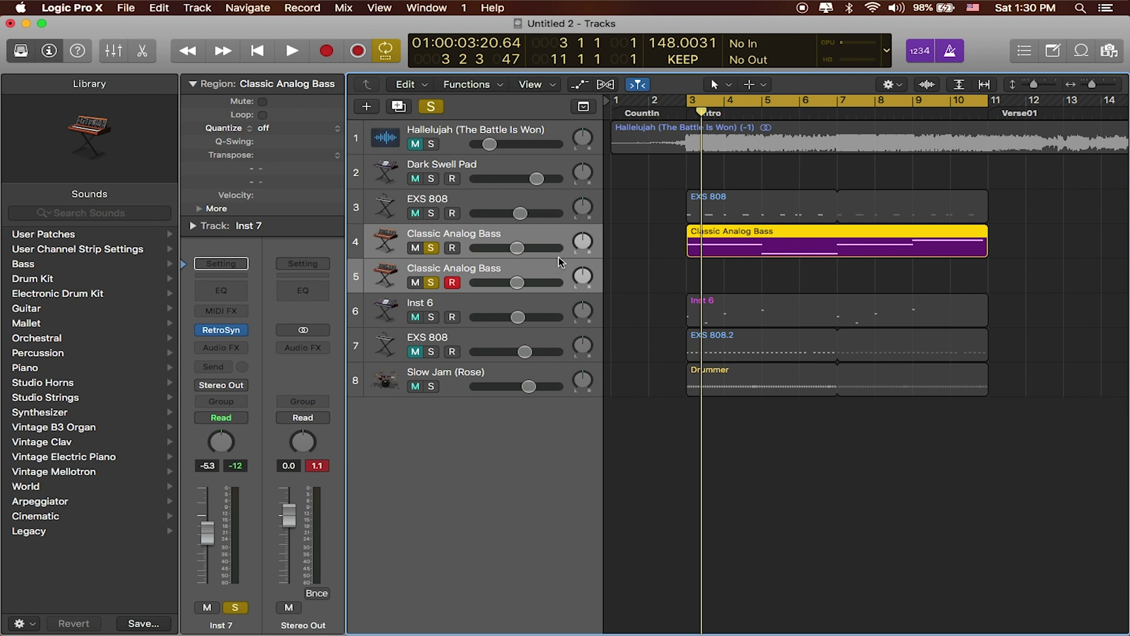
{"action": "left_click", "coordinate": [625, 252]}
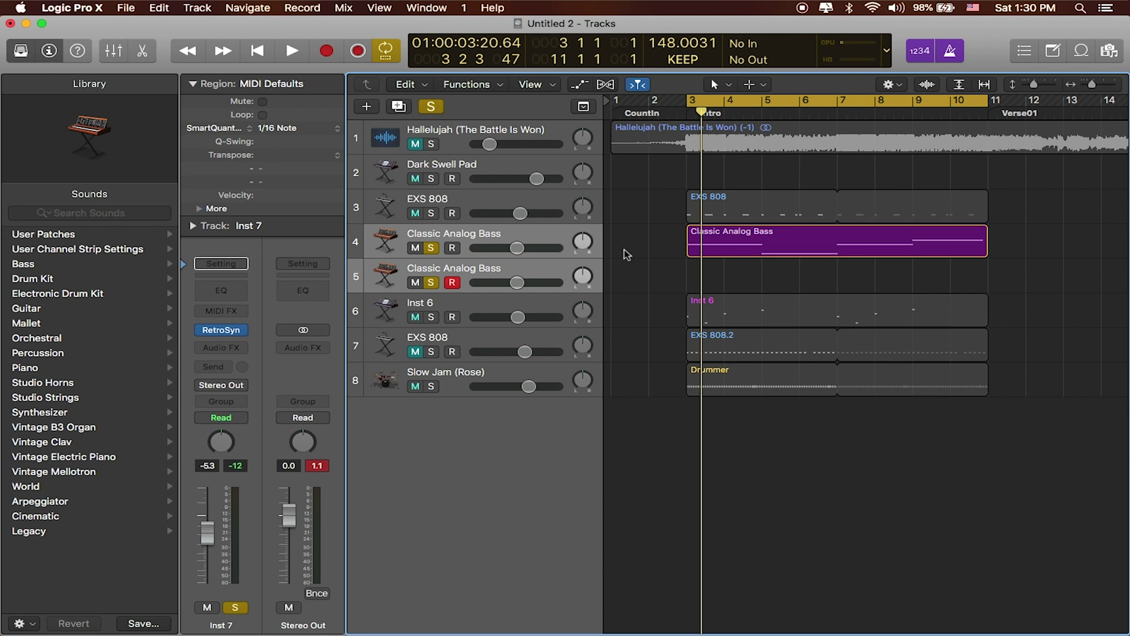
{"action": "left_click", "coordinate": [537, 243]}
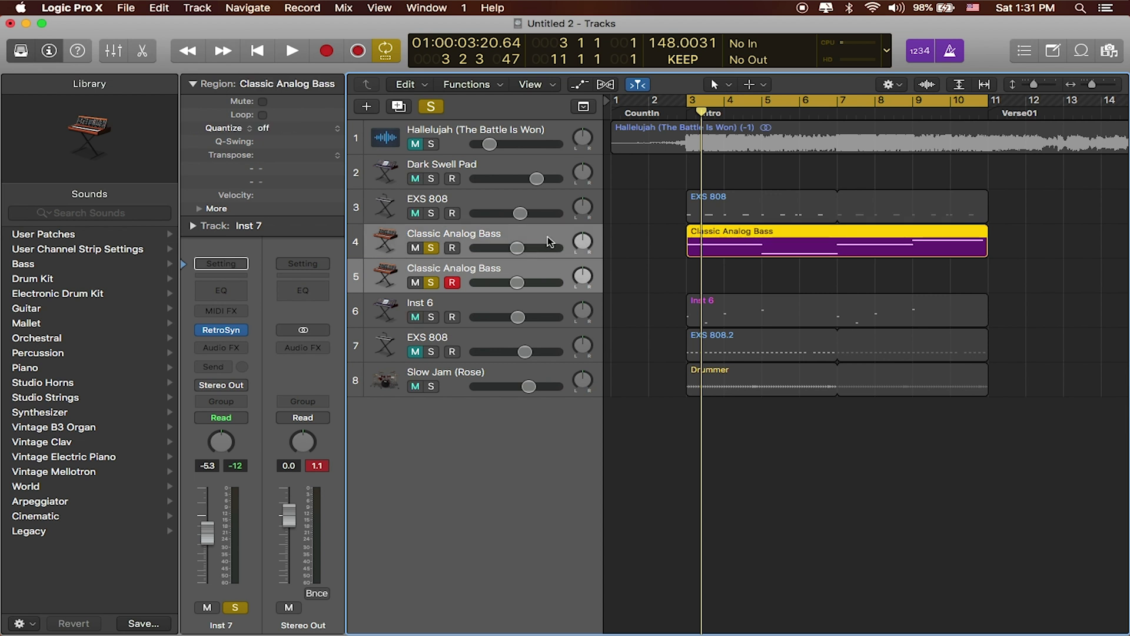
{"action": "right_click", "coordinate": [547, 237]}
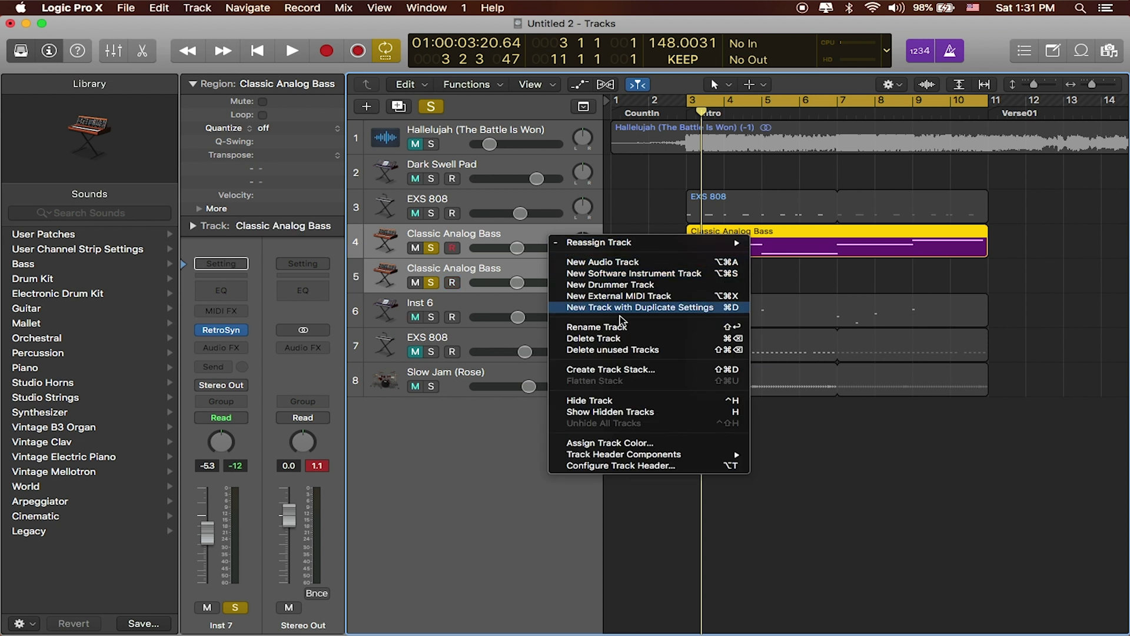
{"action": "left_click", "coordinate": [657, 375]}
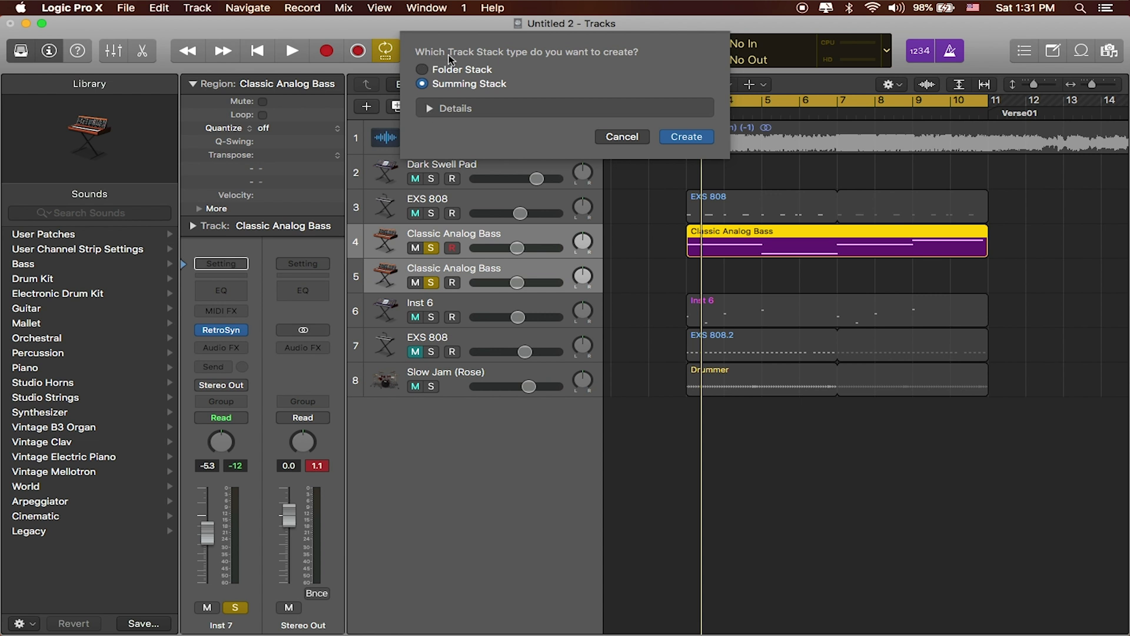
{"action": "left_click", "coordinate": [430, 110]}
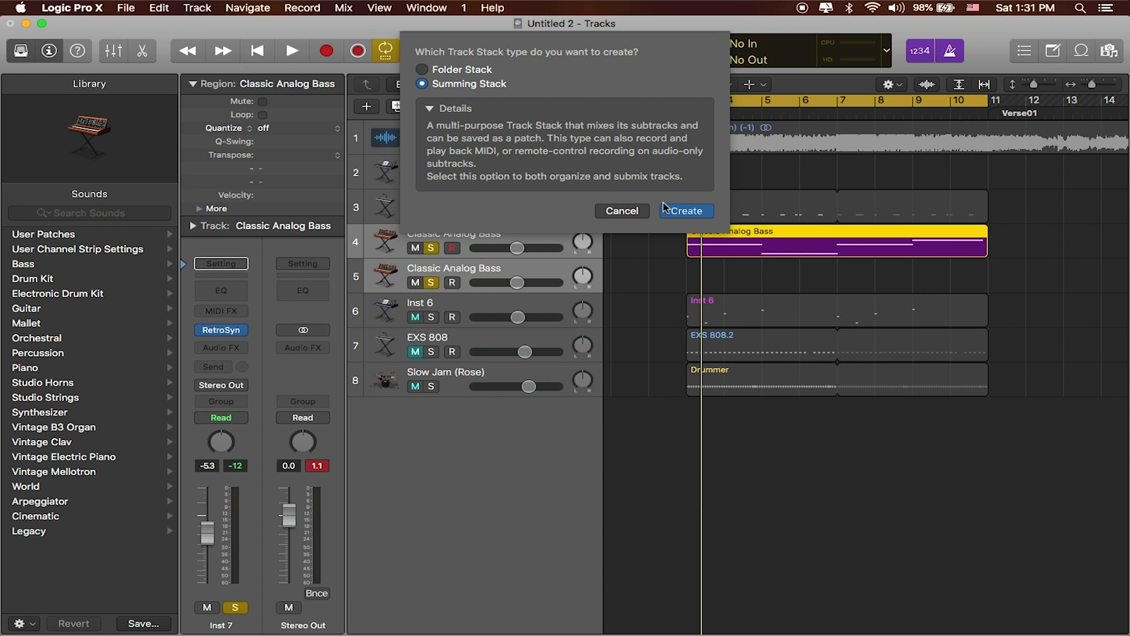
{"action": "left_click", "coordinate": [695, 213]}
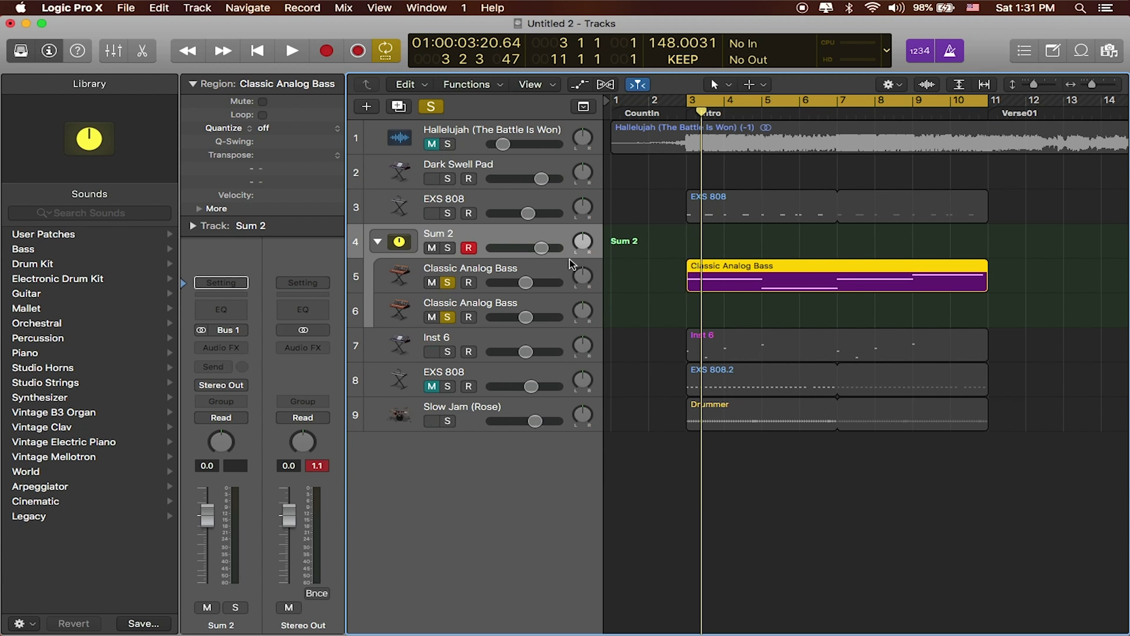
- Pan the first stacked bass track left to -40 and start playback to hear the spread
{"action": "left_click", "coordinate": [518, 271]}
{"action": "left_click", "coordinate": [518, 309]}
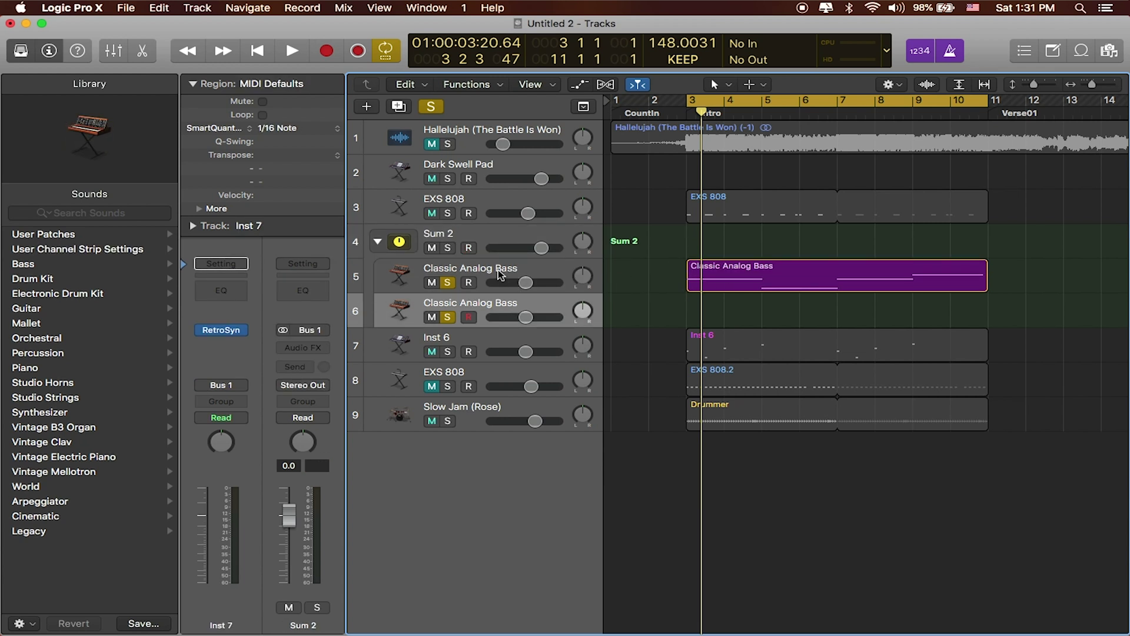
{"action": "left_click", "coordinate": [695, 275]}
{"action": "left_click_drag", "start_coordinate": [749, 270], "coordinate": [749, 253]}
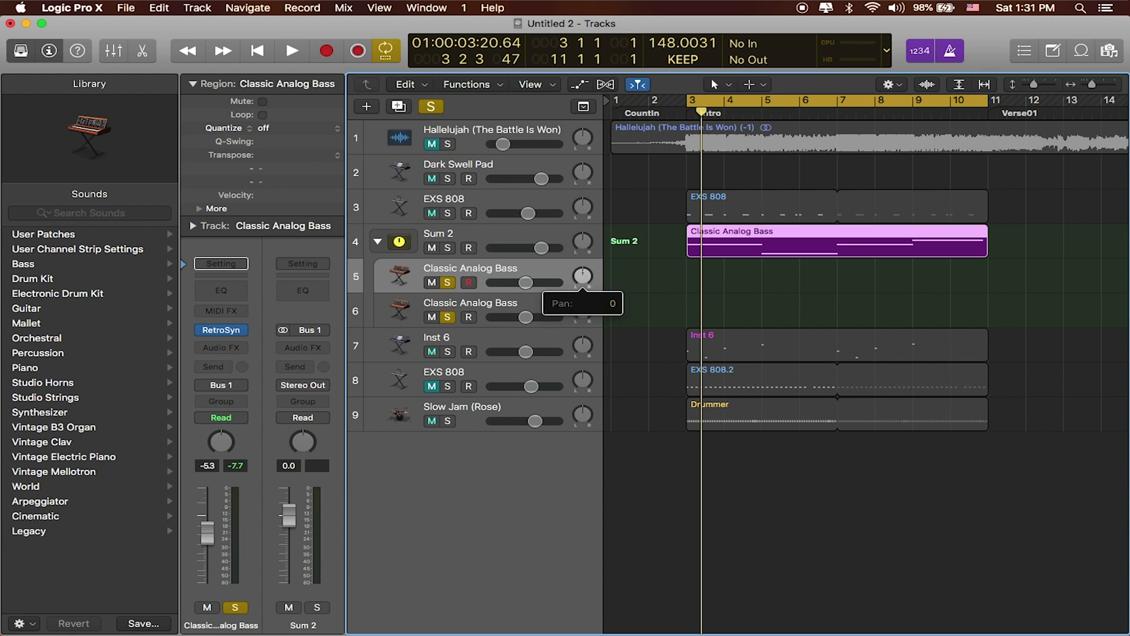
{"action": "mouse_move", "coordinate": [582, 275]}
{"action": "left_mouse_down"}
{"action": "mouse_move", "coordinate": [583, 303]}
{"action": "mouse_move", "coordinate": [582, 280]}
{"action": "left_mouse_up"}
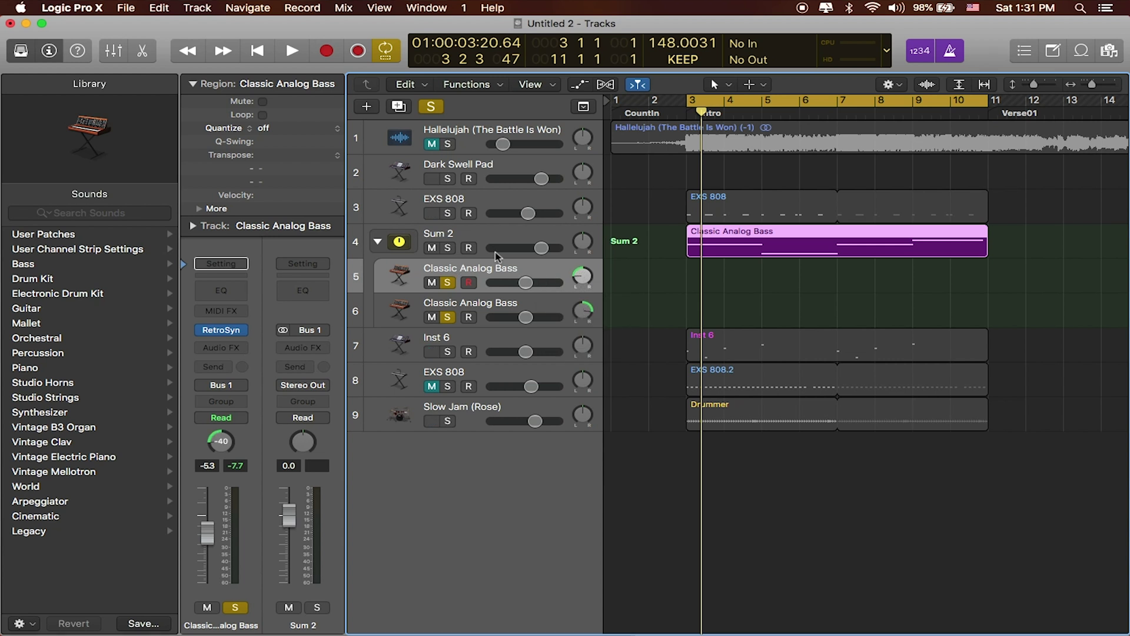
{"action": "key", "text": "space"}
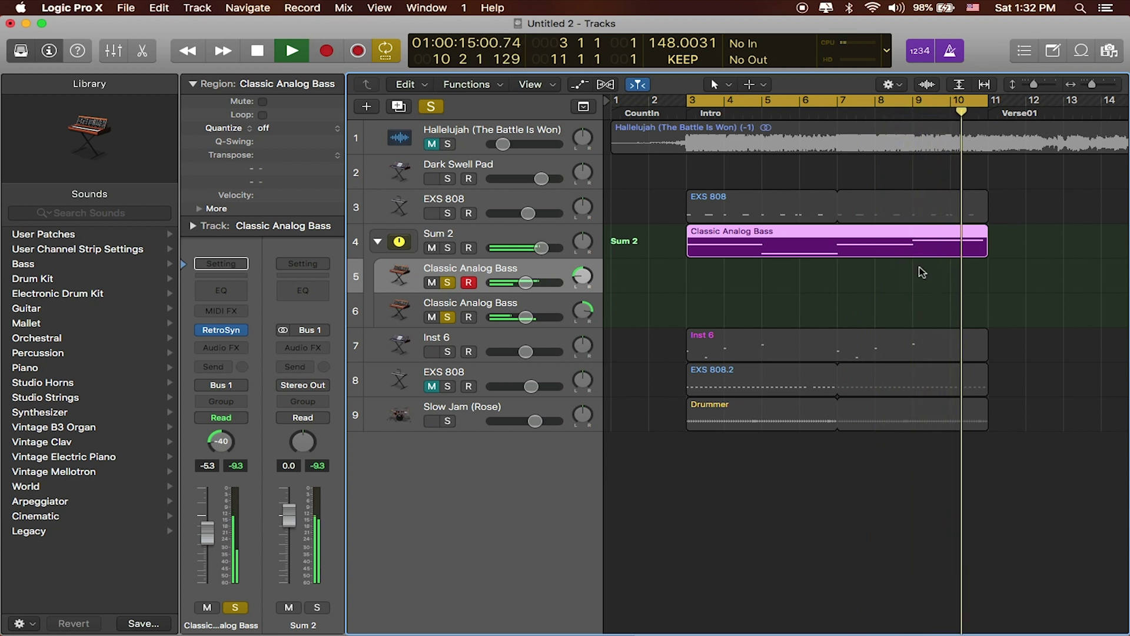
- Stop playback and rename the two stacked bass tracks 'MOOGish 01' and 'BITE'
{"action": "key", "text": "space"}
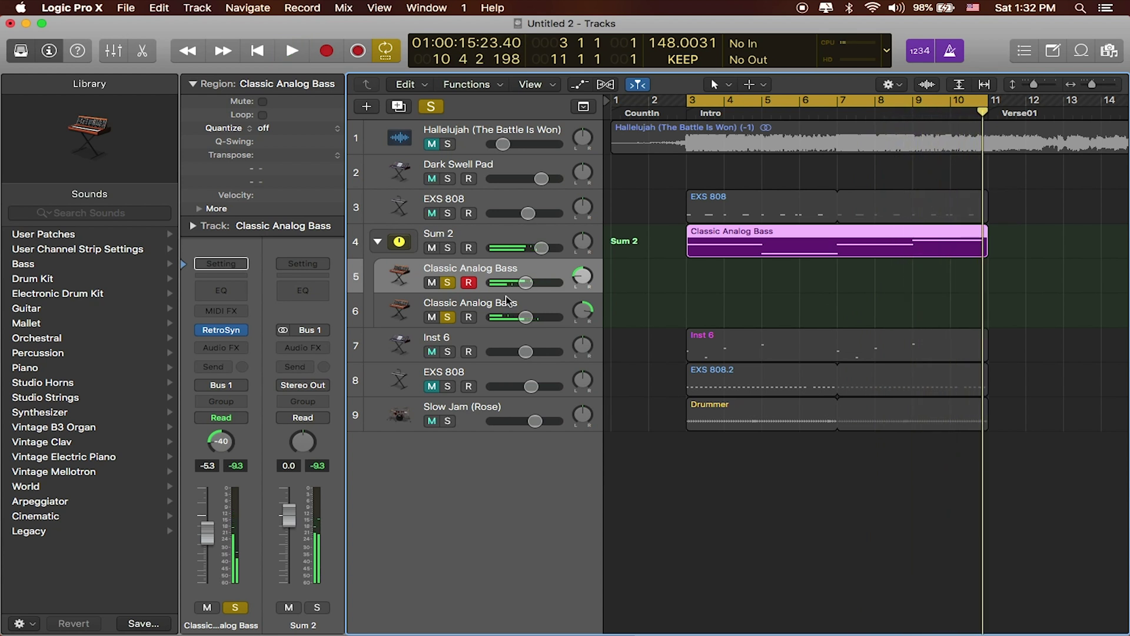
{"action": "left_click", "coordinate": [377, 313]}
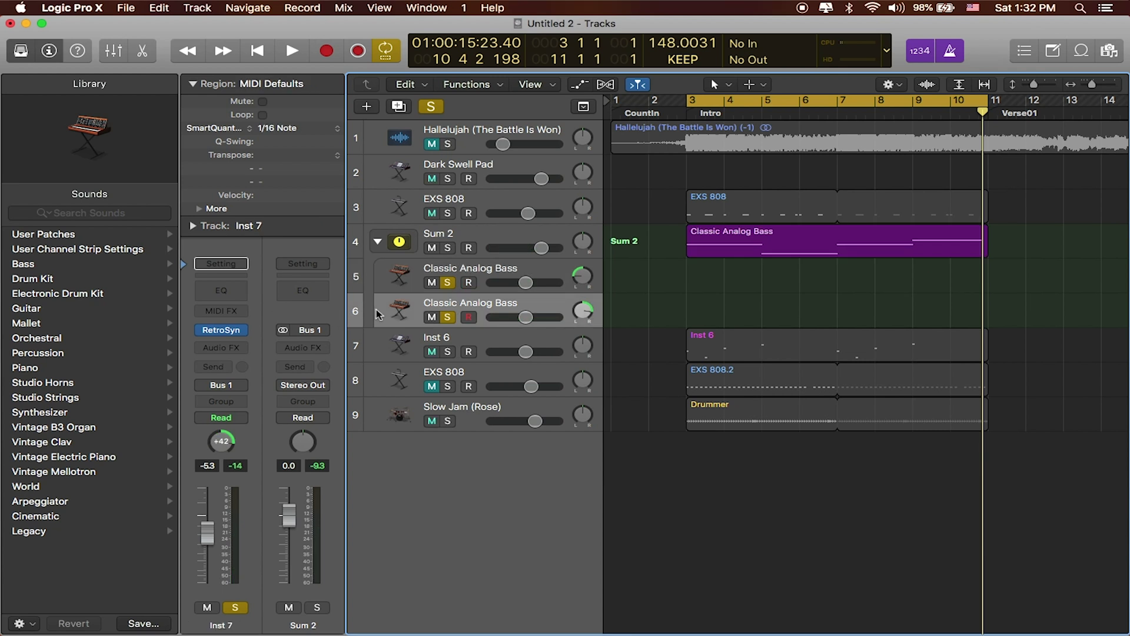
{"action": "left_click", "coordinate": [487, 270]}
{"action": "double_click", "coordinate": [480, 270]}
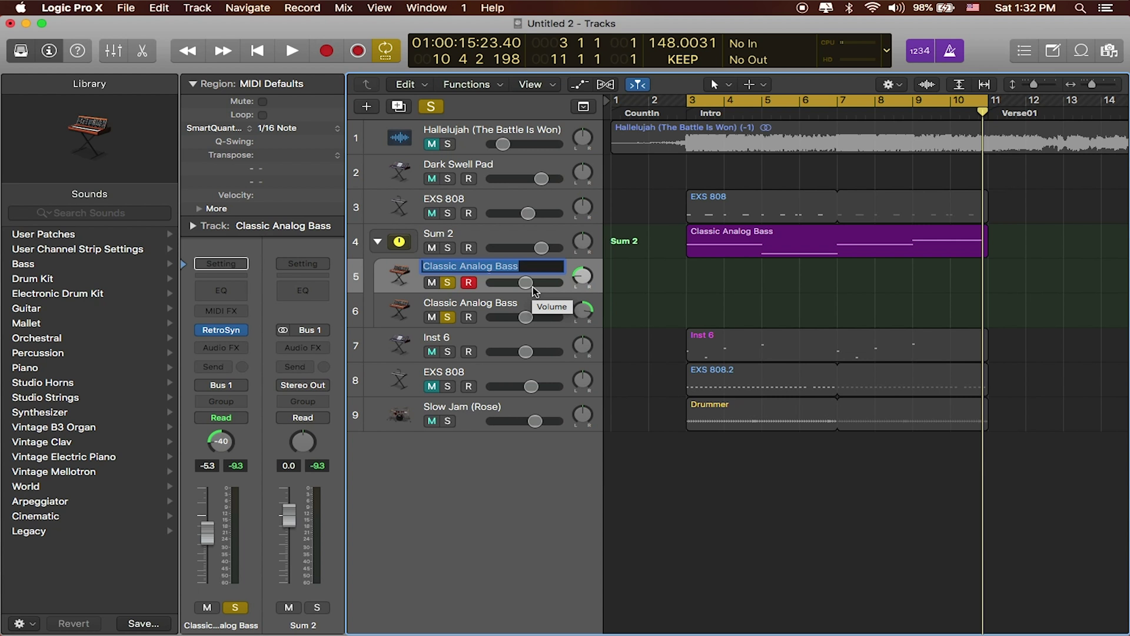
{"action": "type", "text": "MON"}
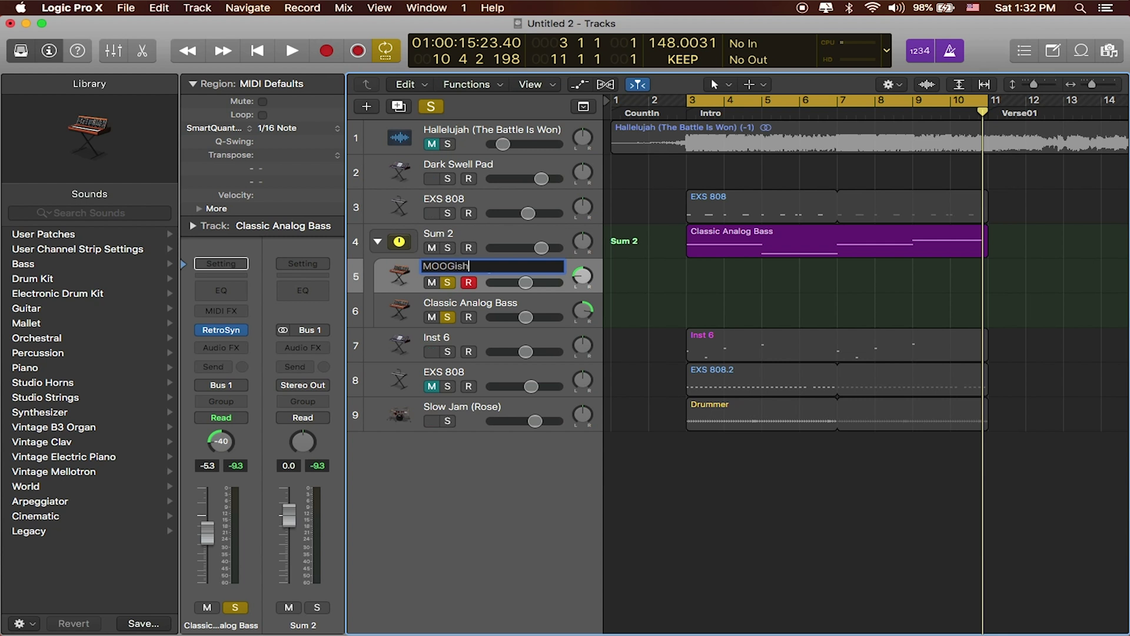
{"action": "key", "text": "Return"}
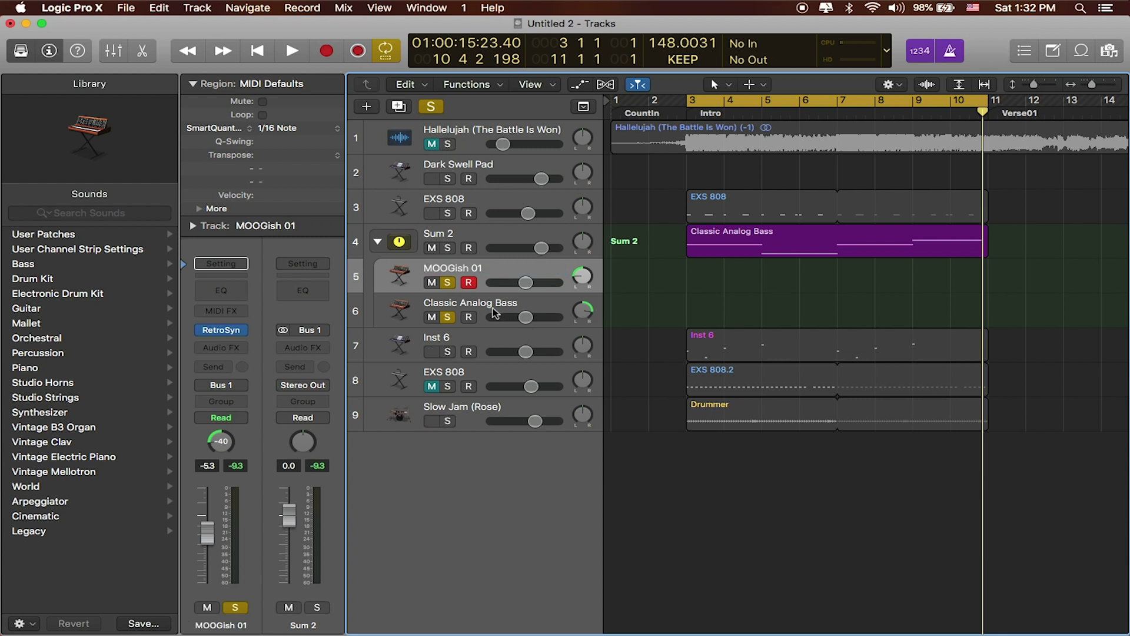
{"action": "double_click", "coordinate": [493, 303]}
{"action": "type", "text": "BITE"}
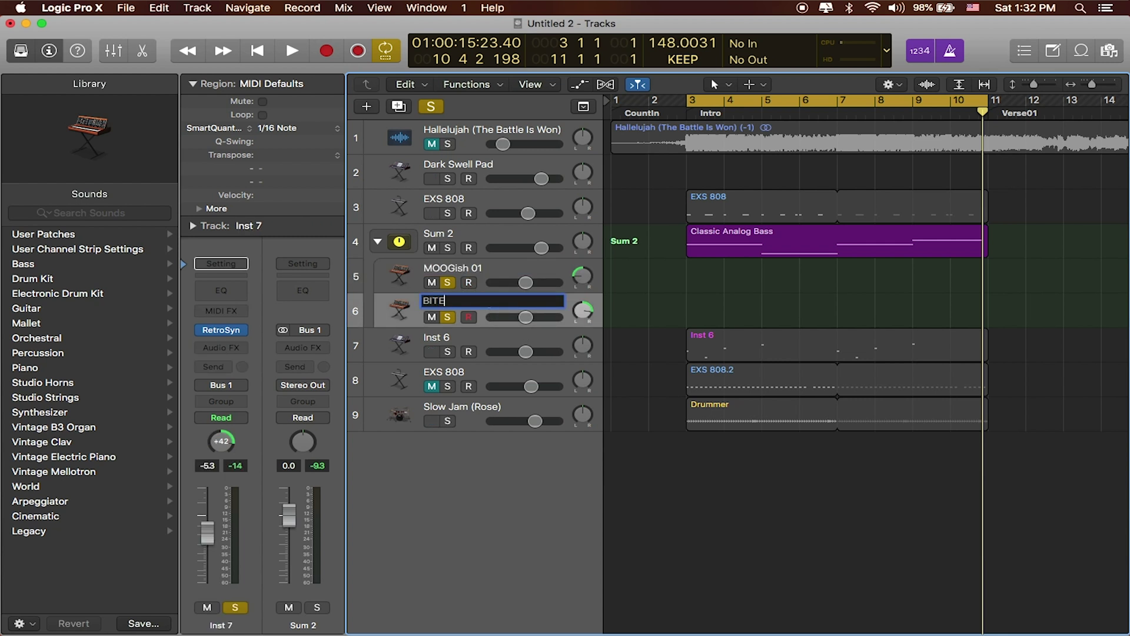
{"action": "key", "text": "Return"}
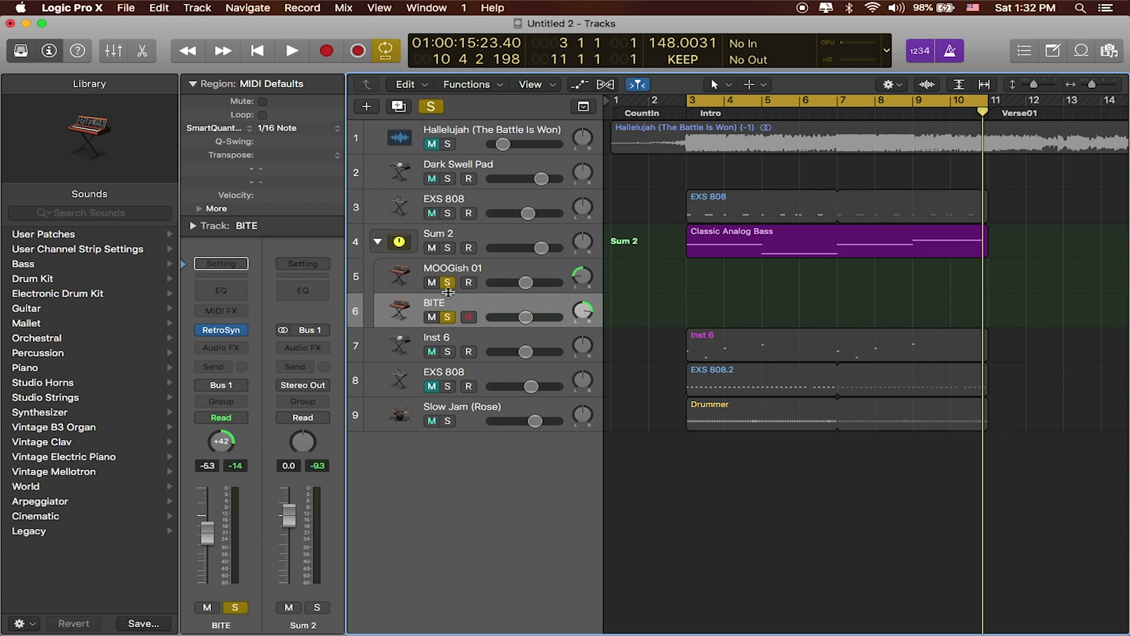
- Try a very short filter envelope attack on BITE's Retro Synth, then play to compare basses
{"action": "left_click", "coordinate": [221, 332]}
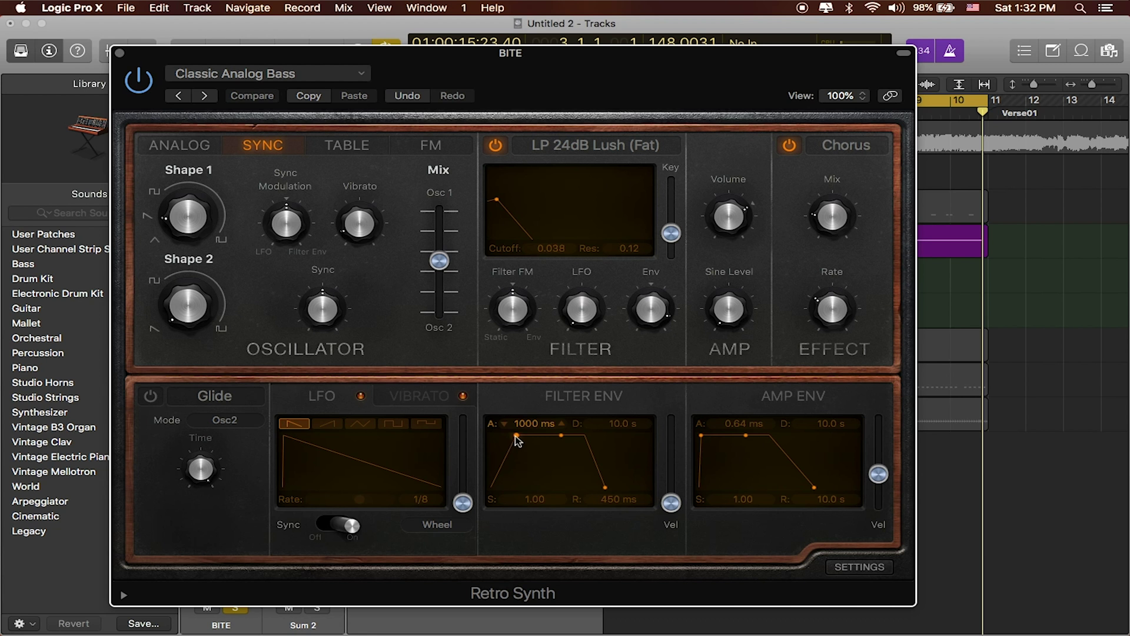
{"action": "left_click_drag", "start_coordinate": [515, 435], "coordinate": [499, 436]}
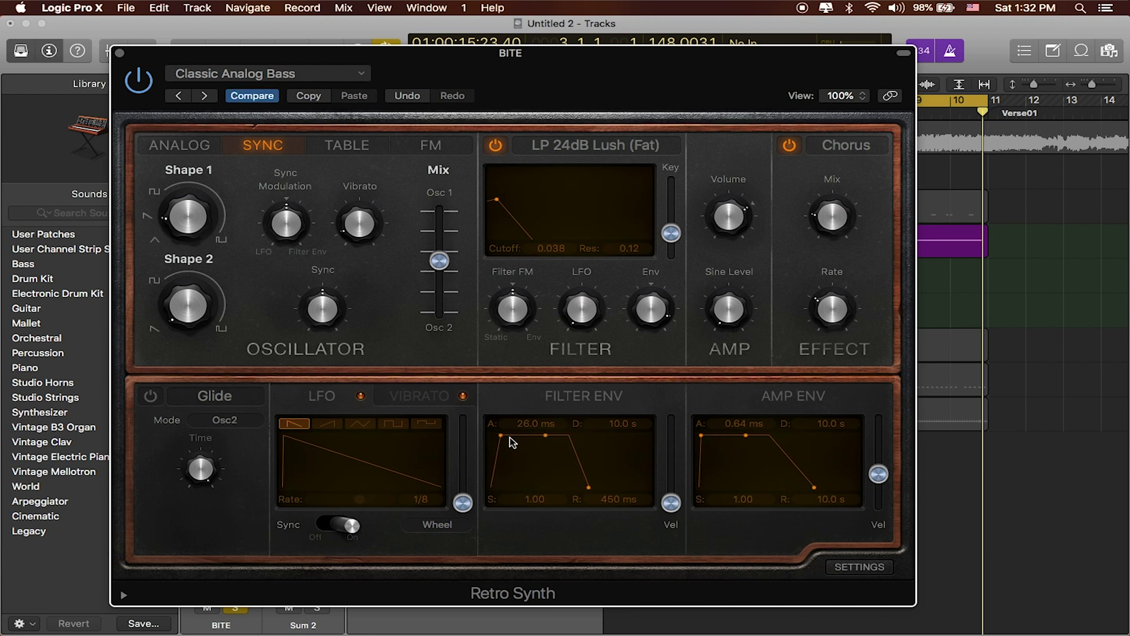
{"action": "left_click", "coordinate": [120, 54]}
{"action": "key", "text": "space"}
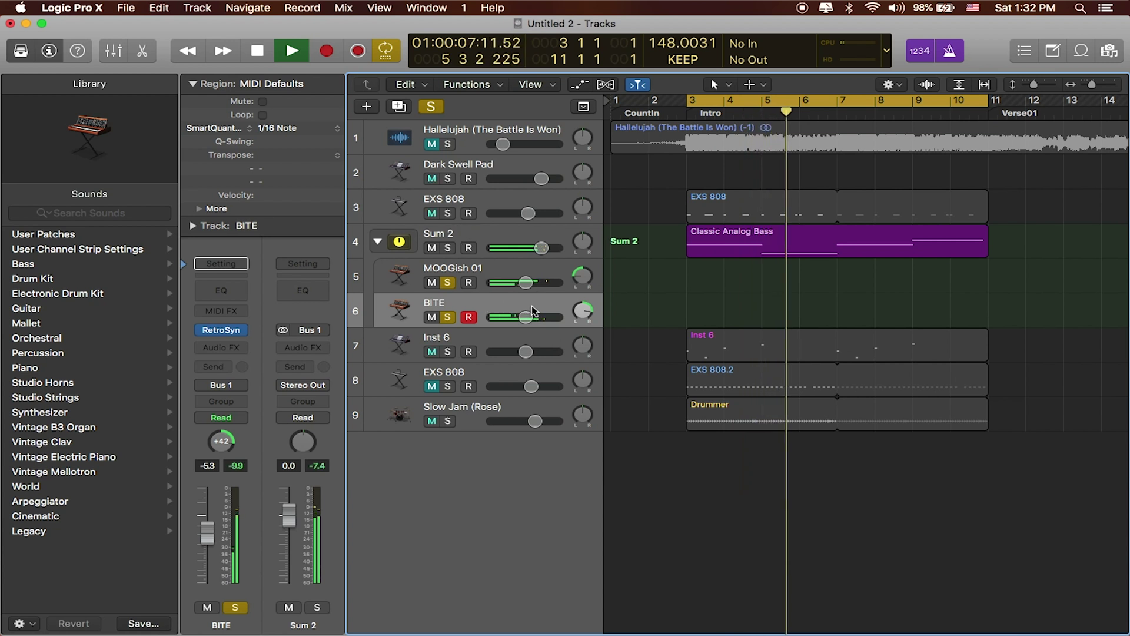
- Set BITE's Retro Synth filter envelope attack to about 500 ms and close the synth
{"action": "left_click", "coordinate": [211, 334]}
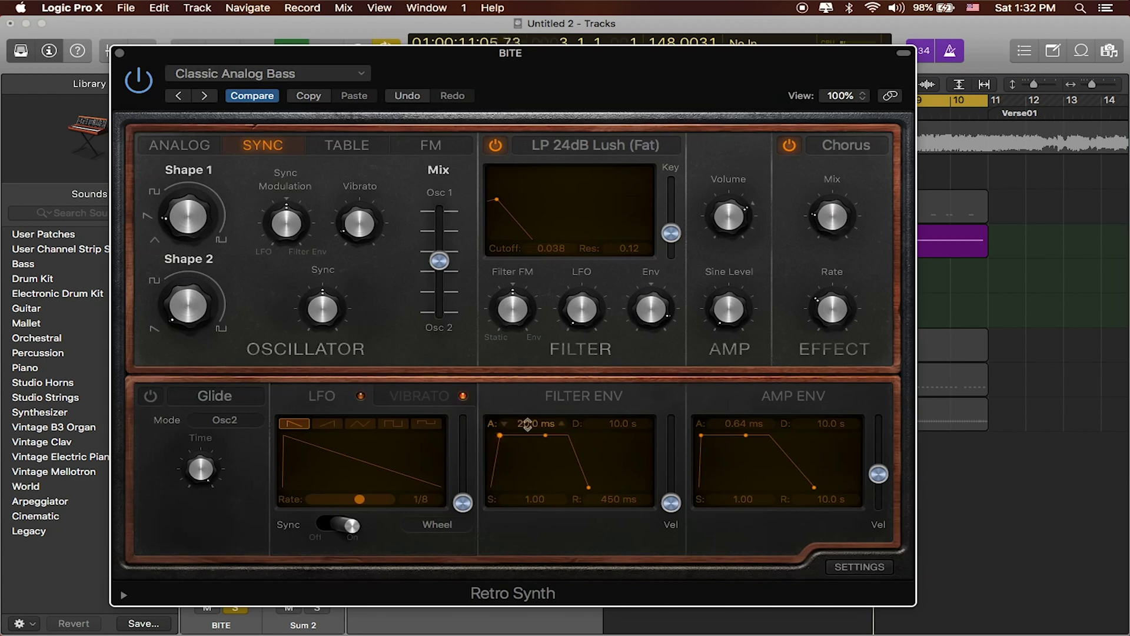
{"action": "left_click_drag", "start_coordinate": [501, 435], "coordinate": [517, 444]}
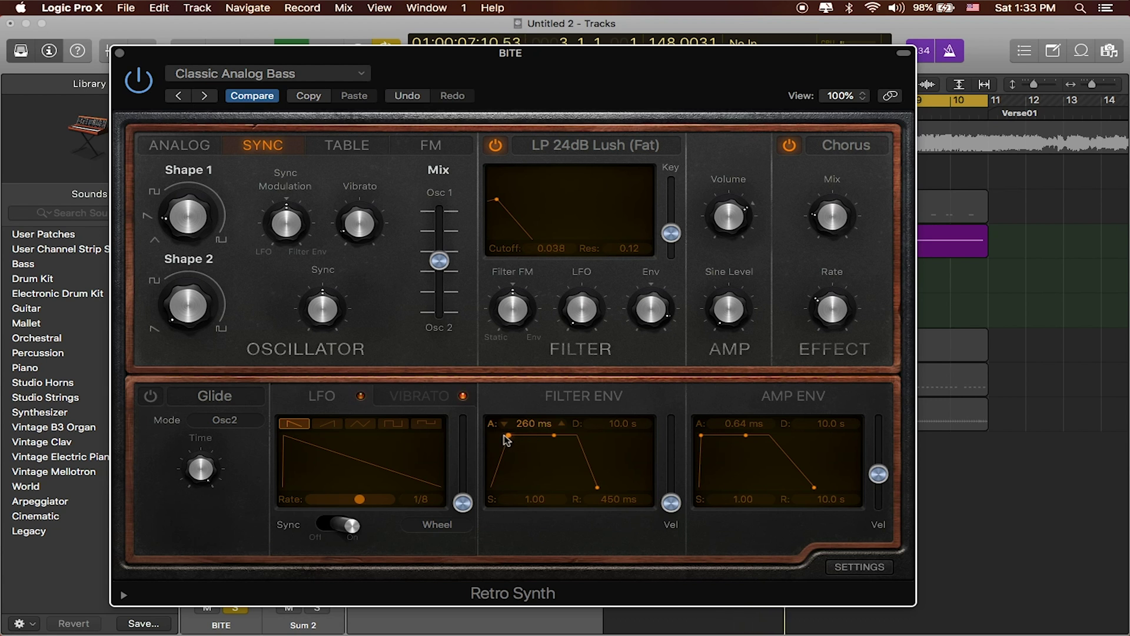
{"action": "left_click_drag", "start_coordinate": [505, 440], "coordinate": [512, 437]}
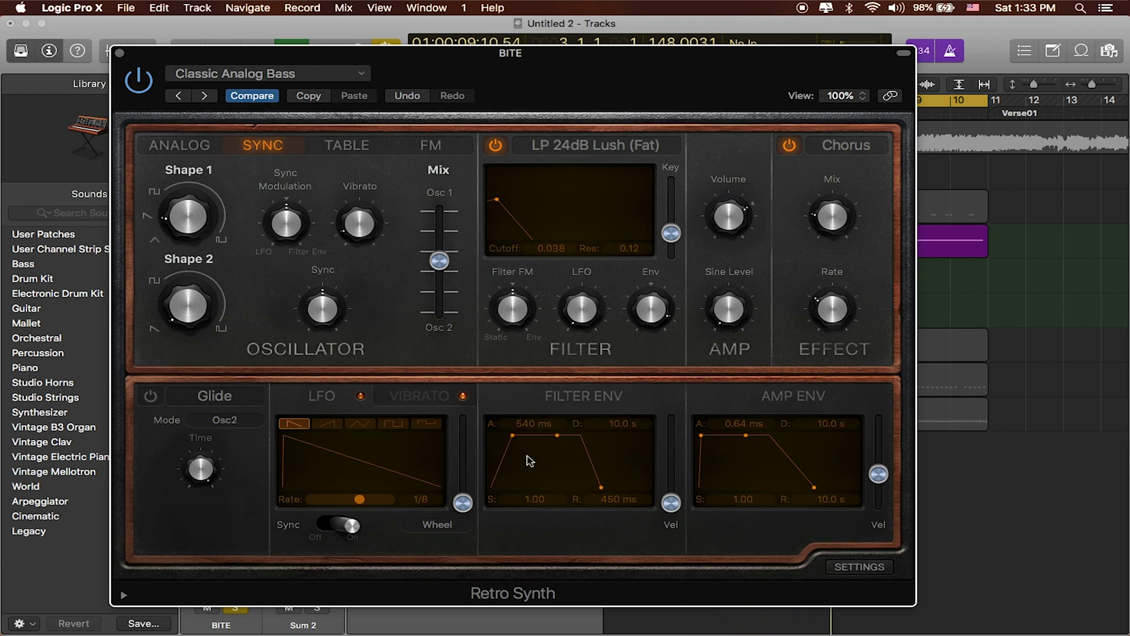
{"action": "left_click_drag", "start_coordinate": [513, 437], "coordinate": [512, 436]}
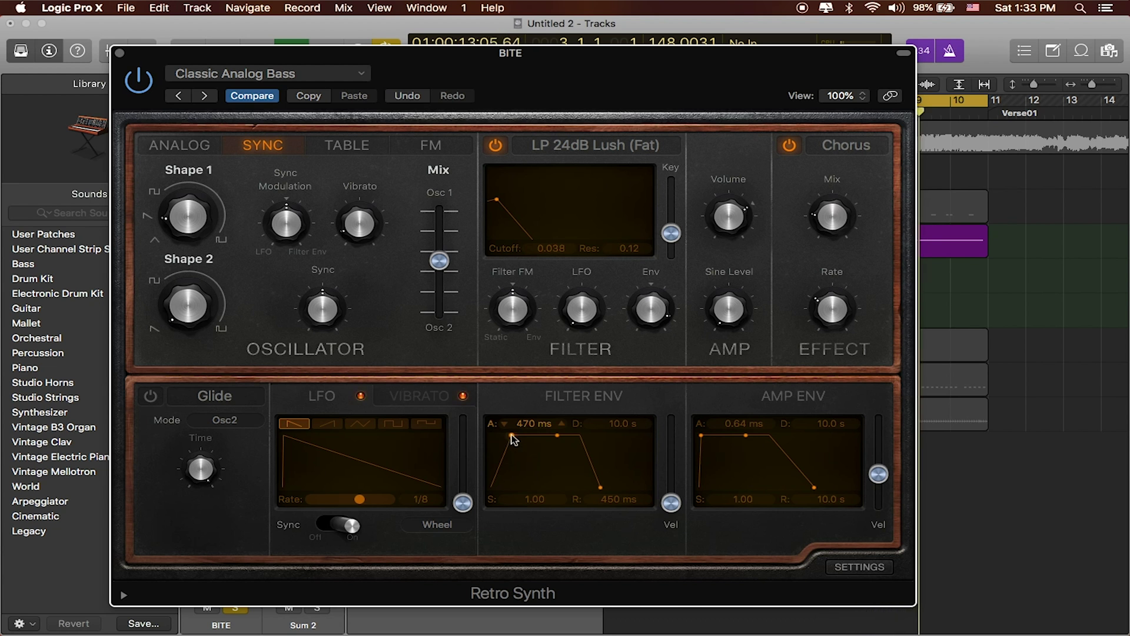
{"action": "left_click_drag", "start_coordinate": [511, 439], "coordinate": [513, 440]}
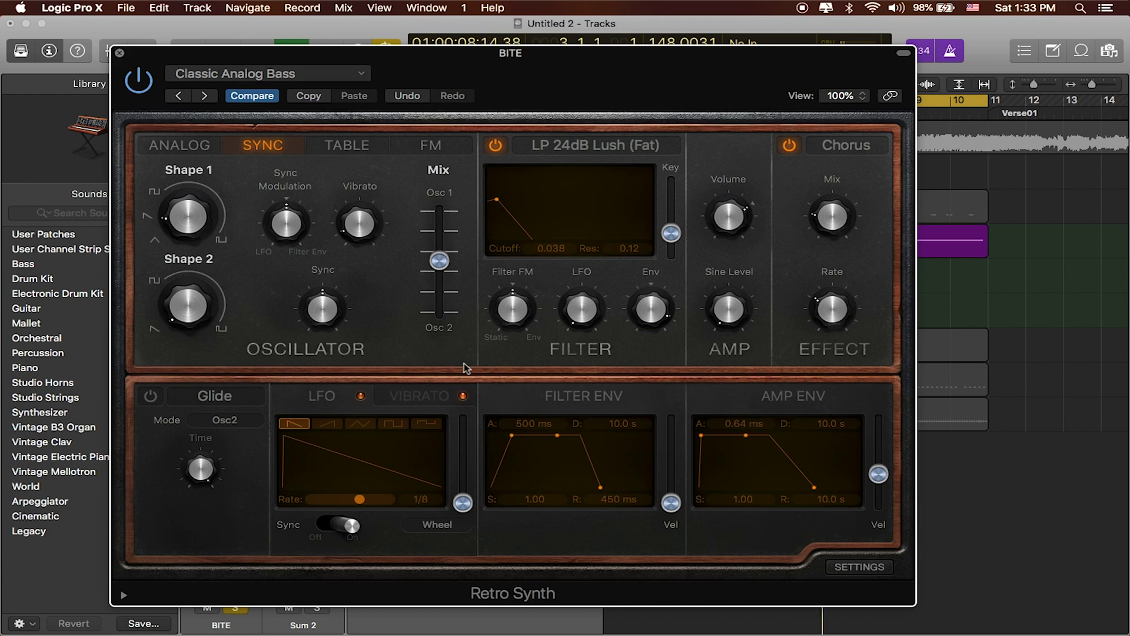
{"action": "left_click", "coordinate": [119, 52]}
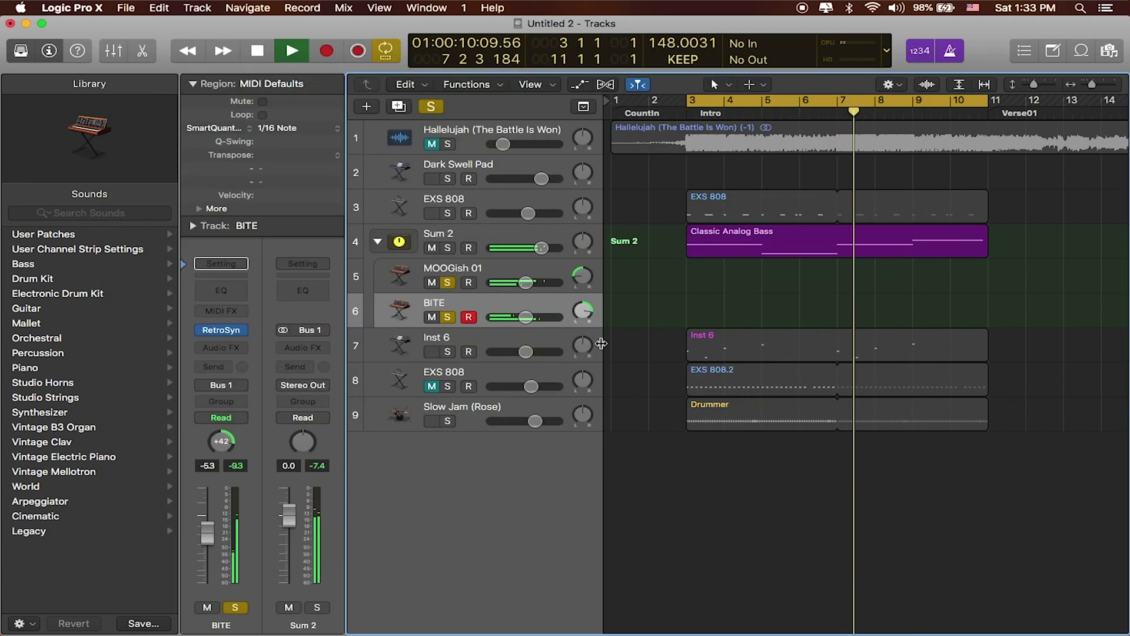
- Center BITE's pan at -1, clear all solos, lower Inst 6 to about -12 dB, stop playback
{"action": "left_click_drag", "start_coordinate": [583, 306], "coordinate": [580, 266]}
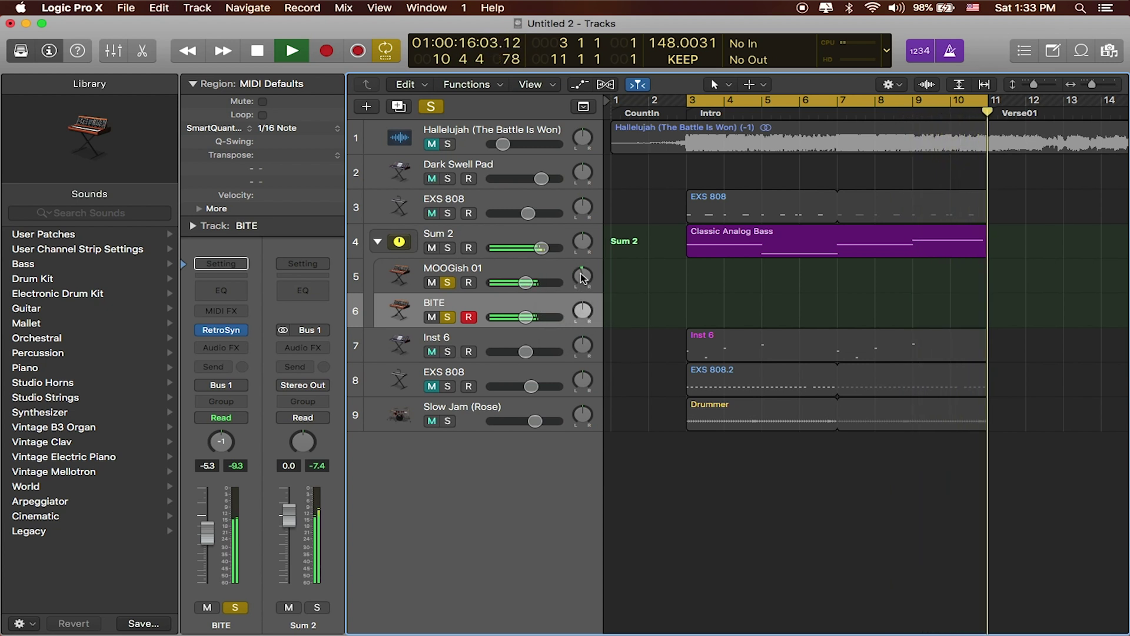
{"action": "left_click", "coordinate": [446, 284]}
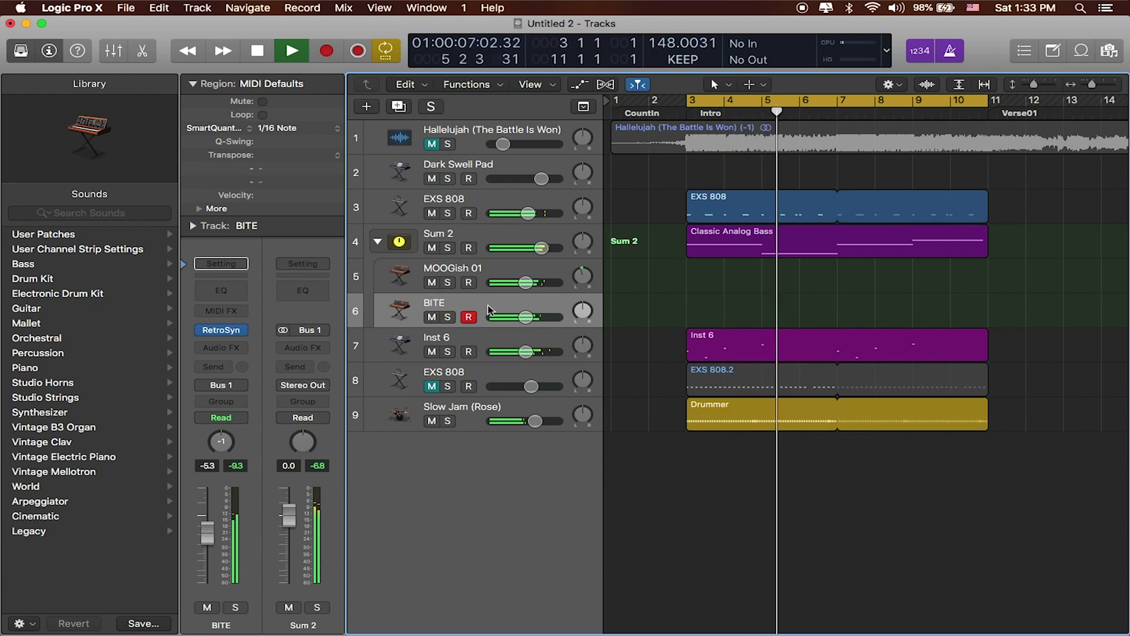
{"action": "left_click_drag", "start_coordinate": [525, 352], "coordinate": [514, 352]}
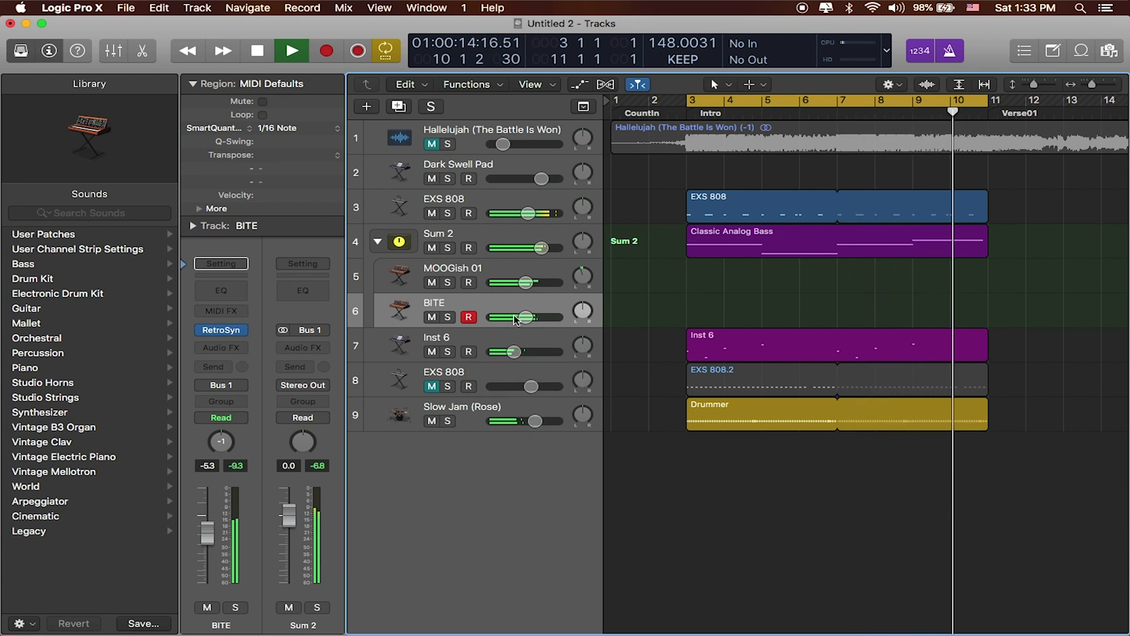
{"action": "key", "text": "space"}
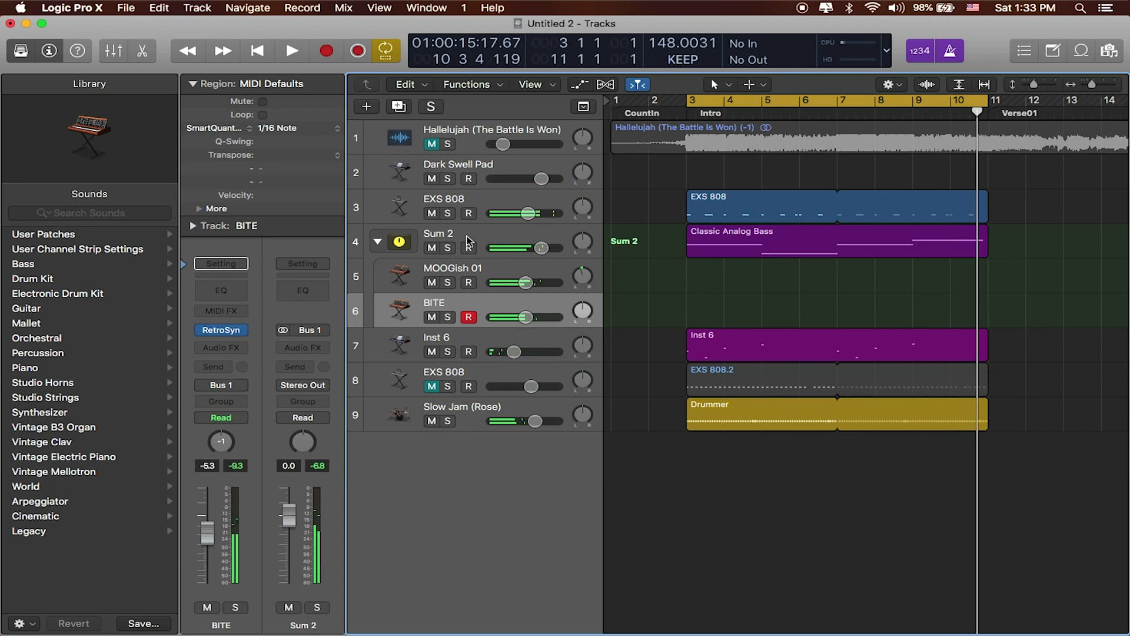
{"action": "left_click", "coordinate": [695, 239]}
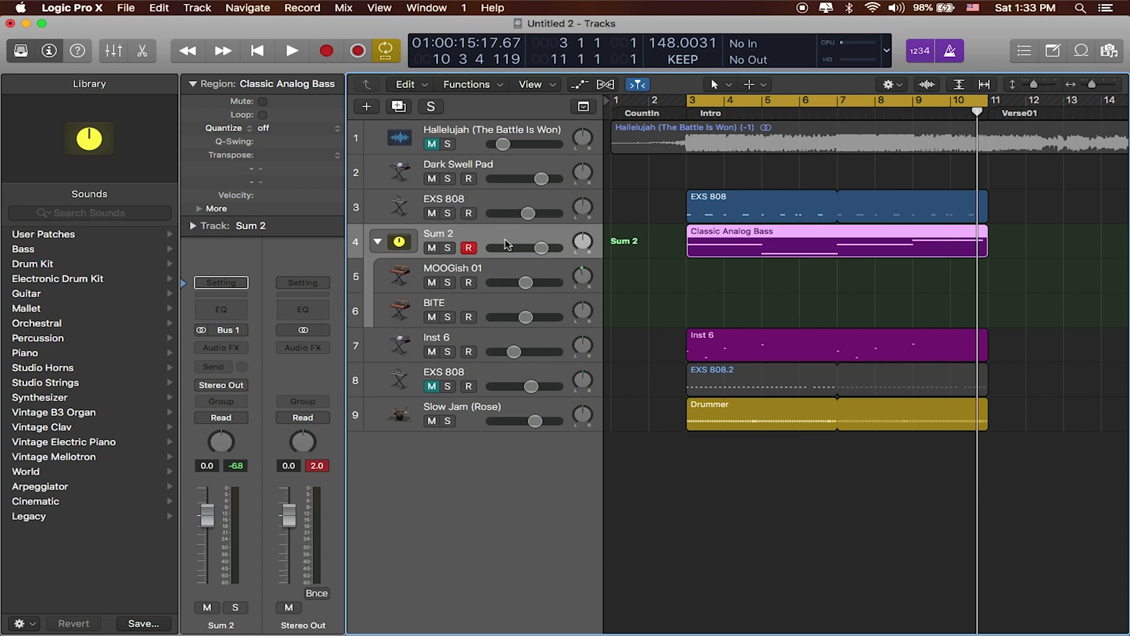
{"action": "left_click", "coordinate": [504, 270]}
{"action": "left_click", "coordinate": [503, 295]}
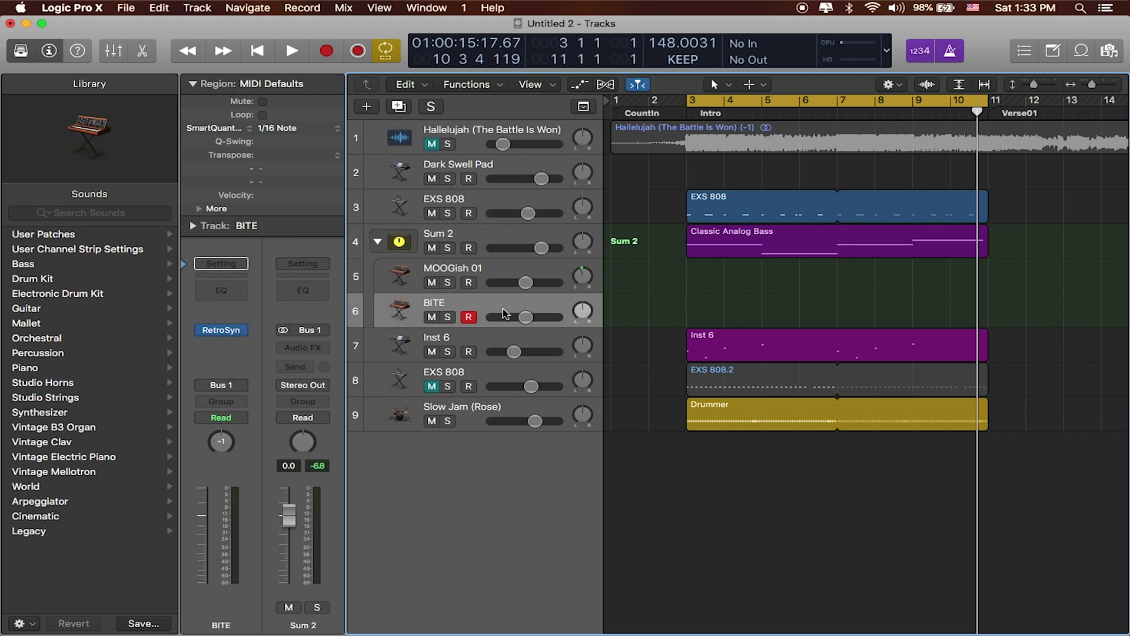
{"action": "left_click", "coordinate": [496, 275]}
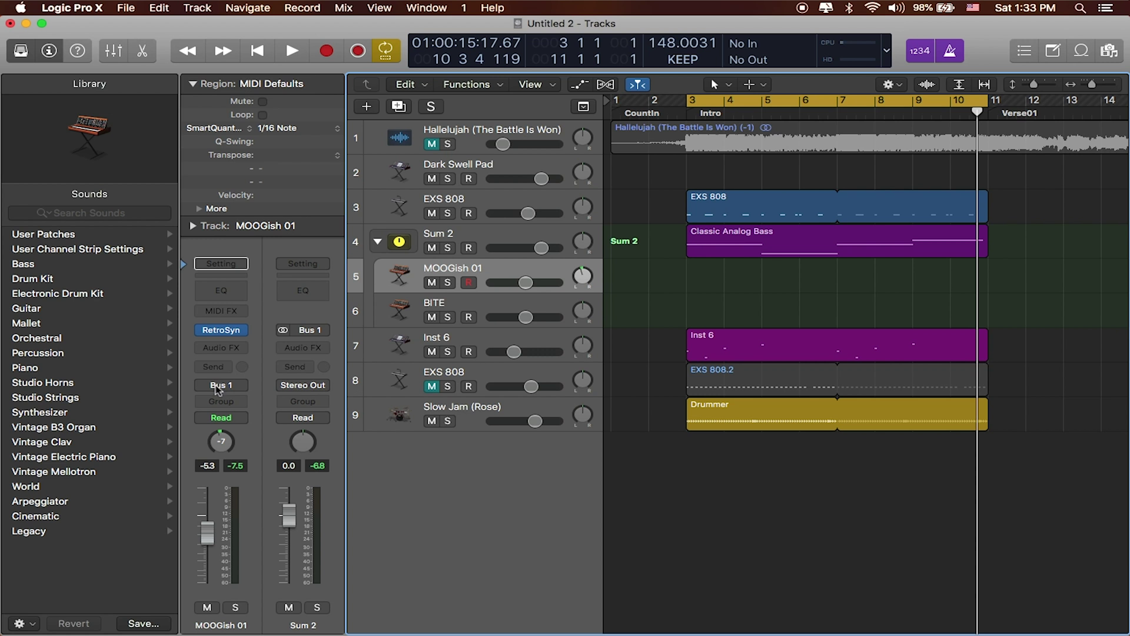
{"action": "key", "text": "Down"}
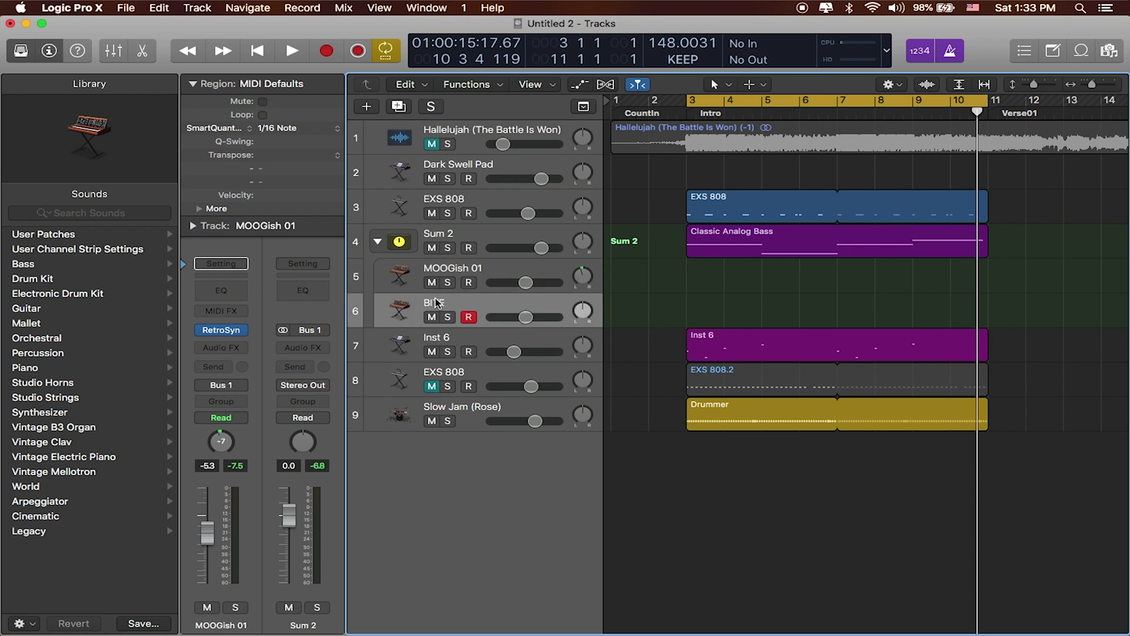
{"action": "left_click", "coordinate": [413, 273]}
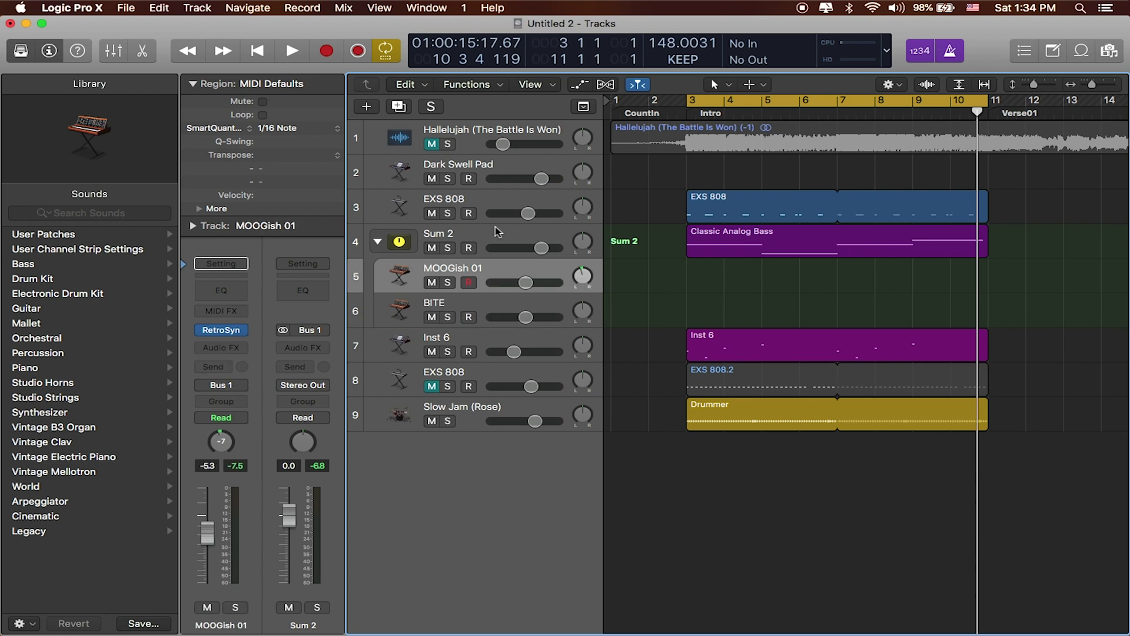
- Rename the Sum 2 stack to 'Bass TrackStack'
{"action": "left_click", "coordinate": [495, 239]}
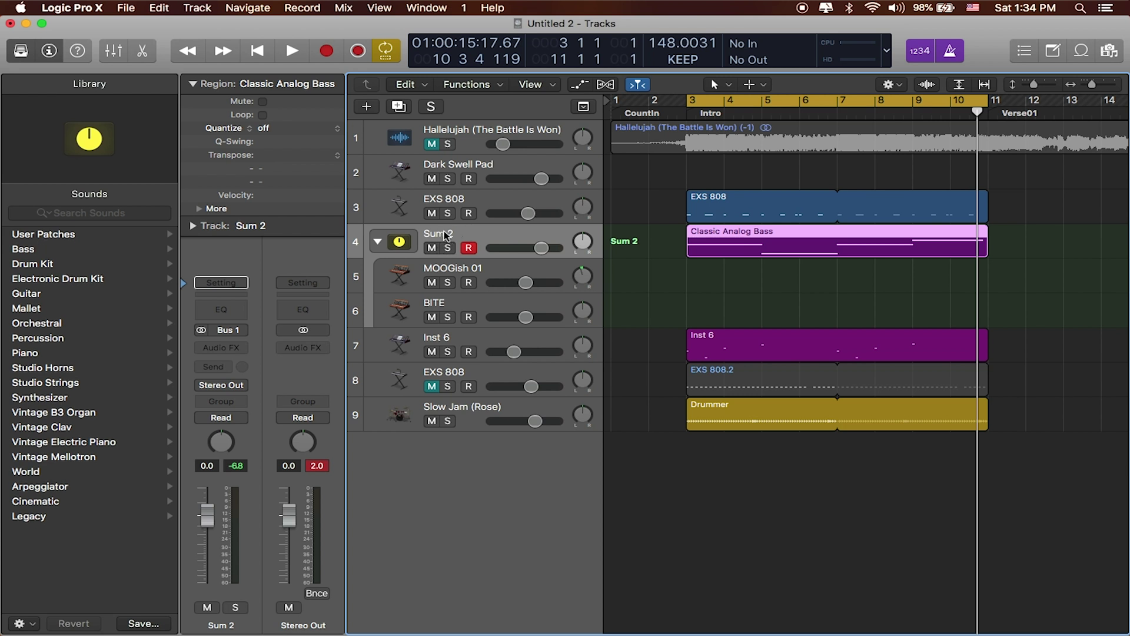
{"action": "double_click", "coordinate": [443, 234]}
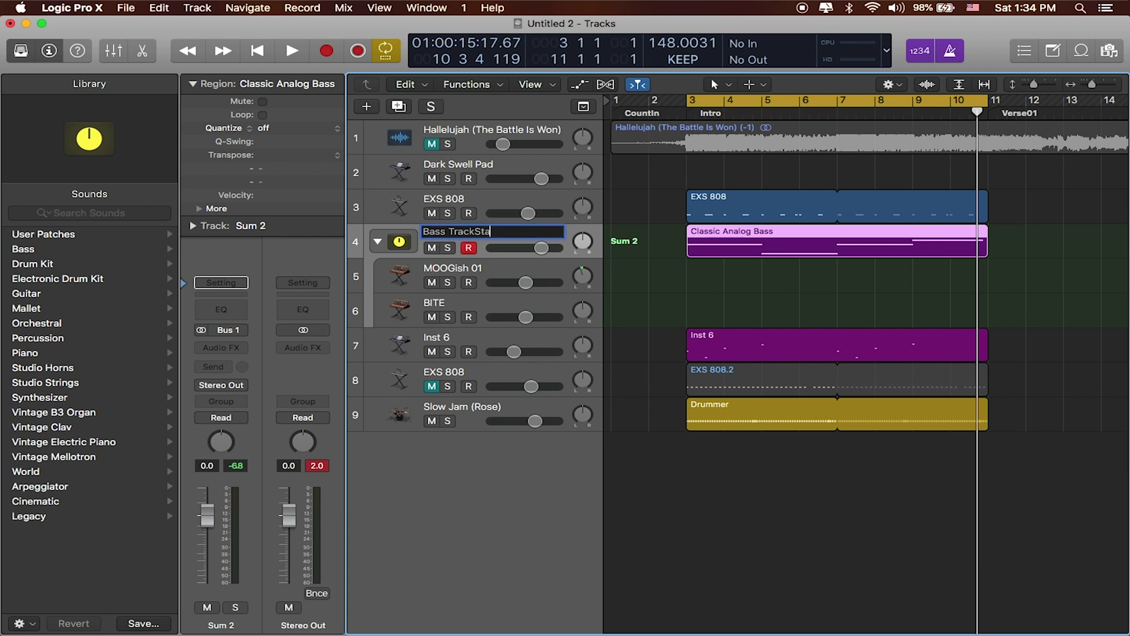
{"action": "type", "text": "Bass TrackStack"}
{"action": "key", "text": "Return"}
- Browse the stack's Audio FX plug-in list to pick an effect
{"action": "left_click", "coordinate": [221, 347]}
{"action": "mouse_move", "coordinate": [301, 451]}
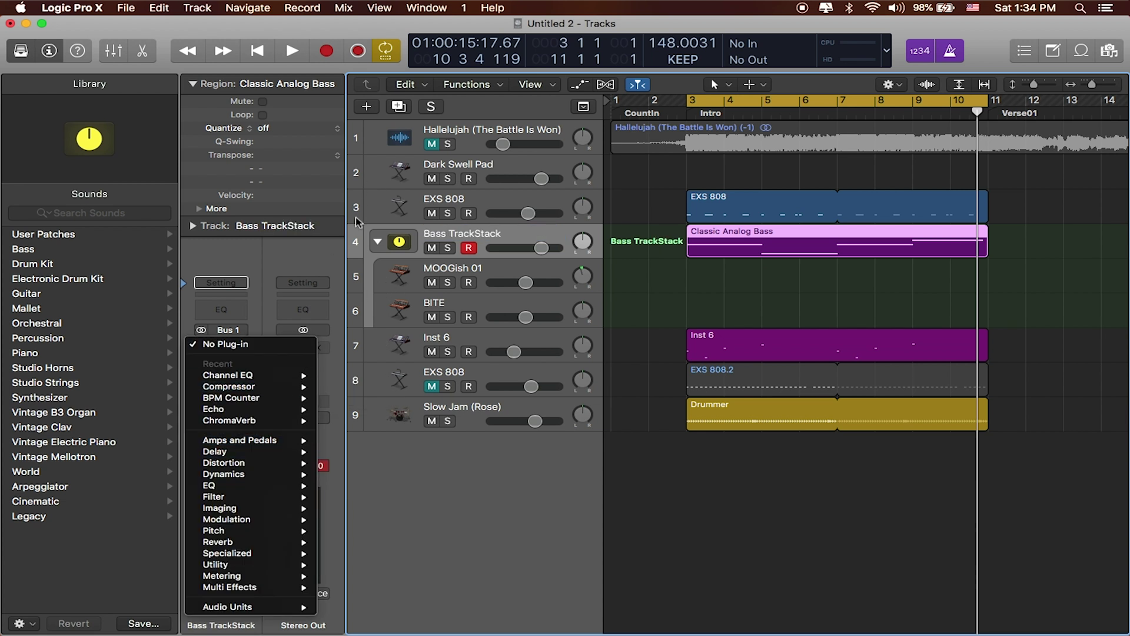
{"action": "left_click", "coordinate": [335, 251]}
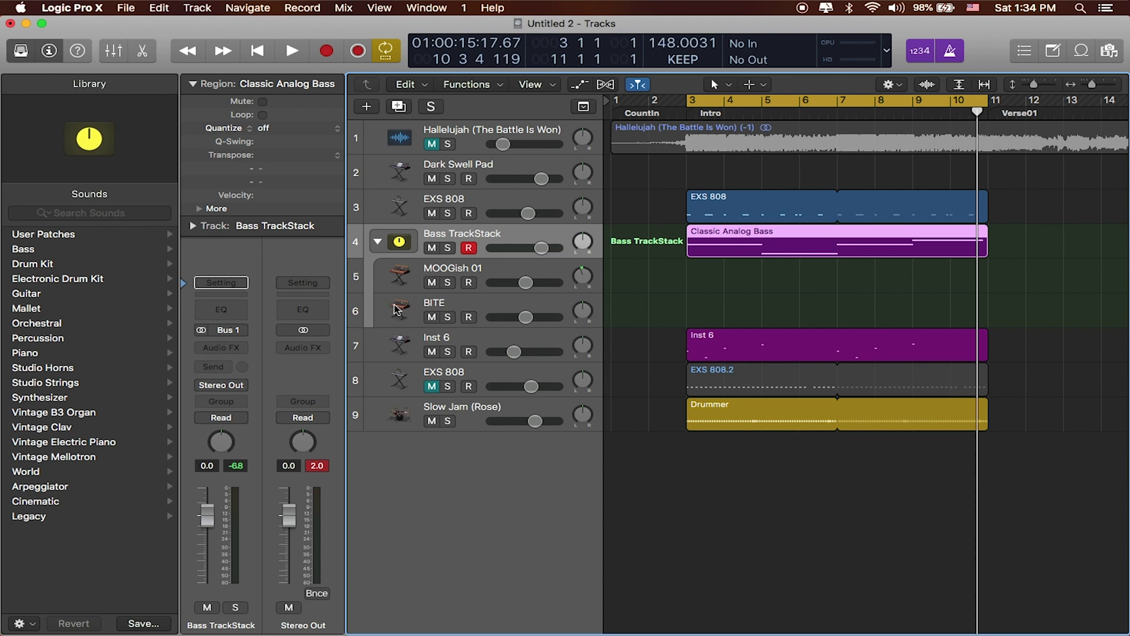
{"action": "left_click", "coordinate": [244, 349]}
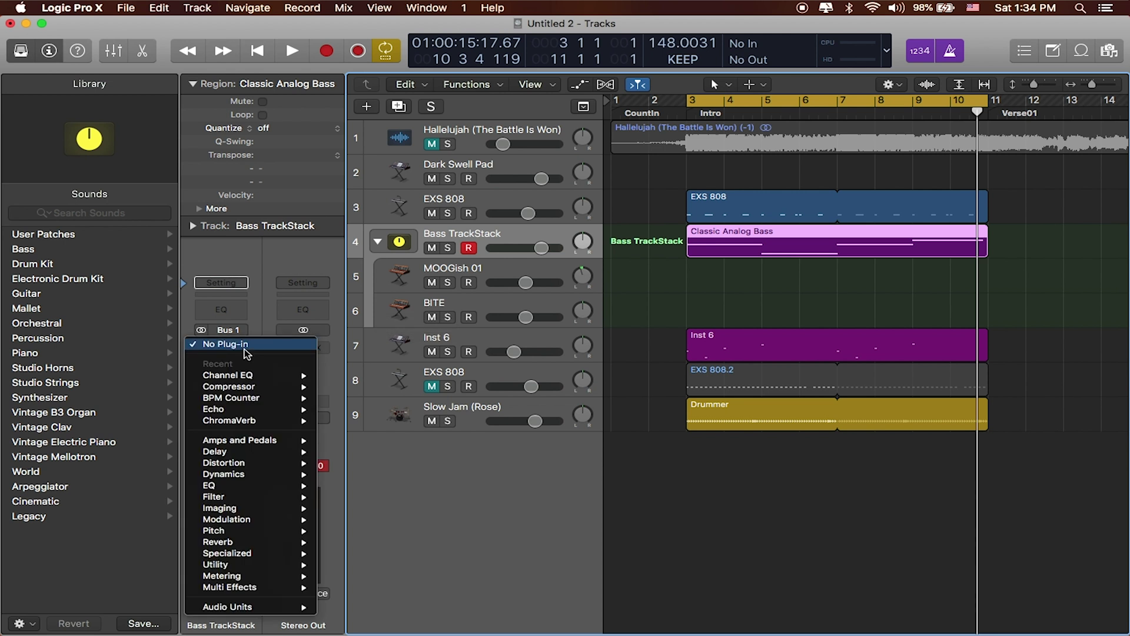
- Insert a stereo Compressor on the stack, choose the Vintage Opto model, and start playback
{"action": "mouse_move", "coordinate": [233, 386]}
{"action": "left_click", "coordinate": [341, 385]}
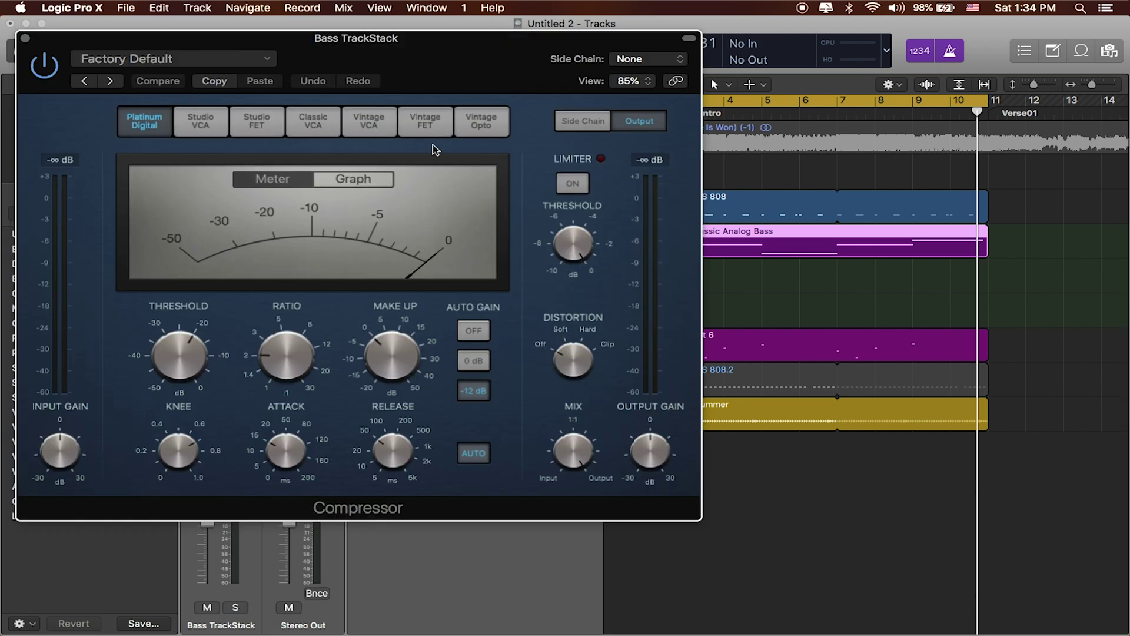
{"action": "left_click", "coordinate": [427, 125]}
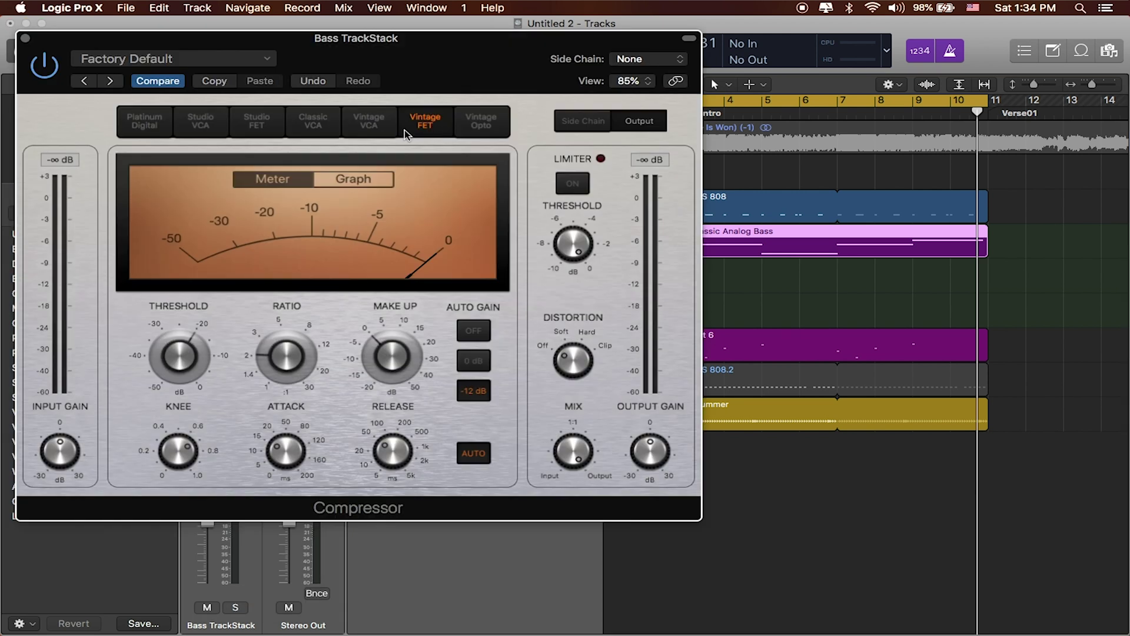
{"action": "left_click", "coordinate": [461, 131]}
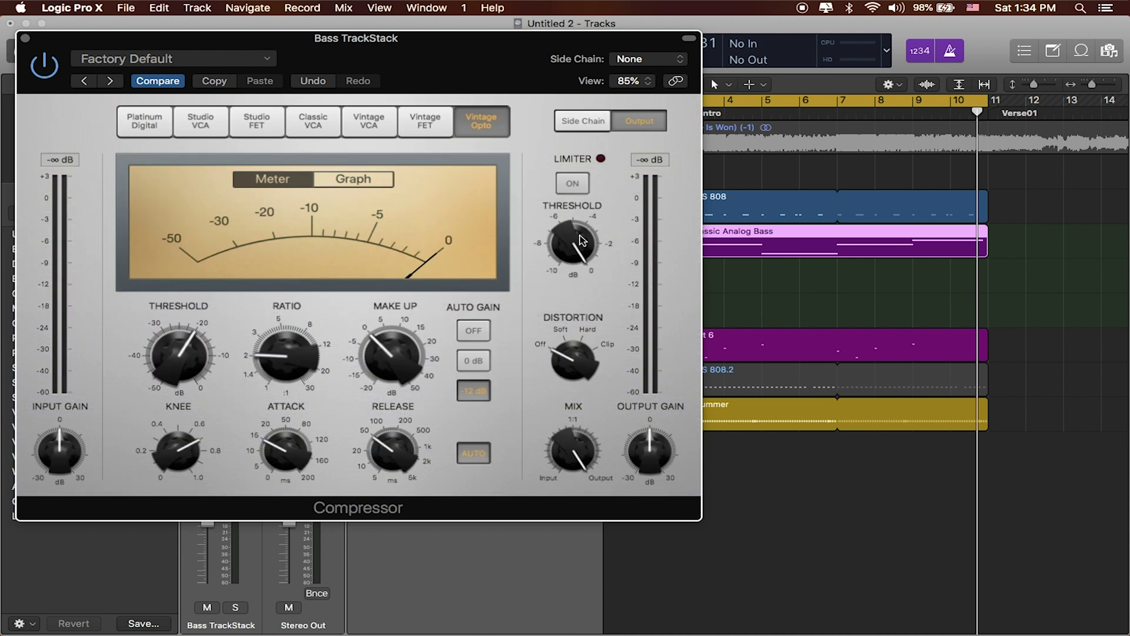
{"action": "mouse_move", "coordinate": [561, 203]}
{"action": "key", "text": "space"}
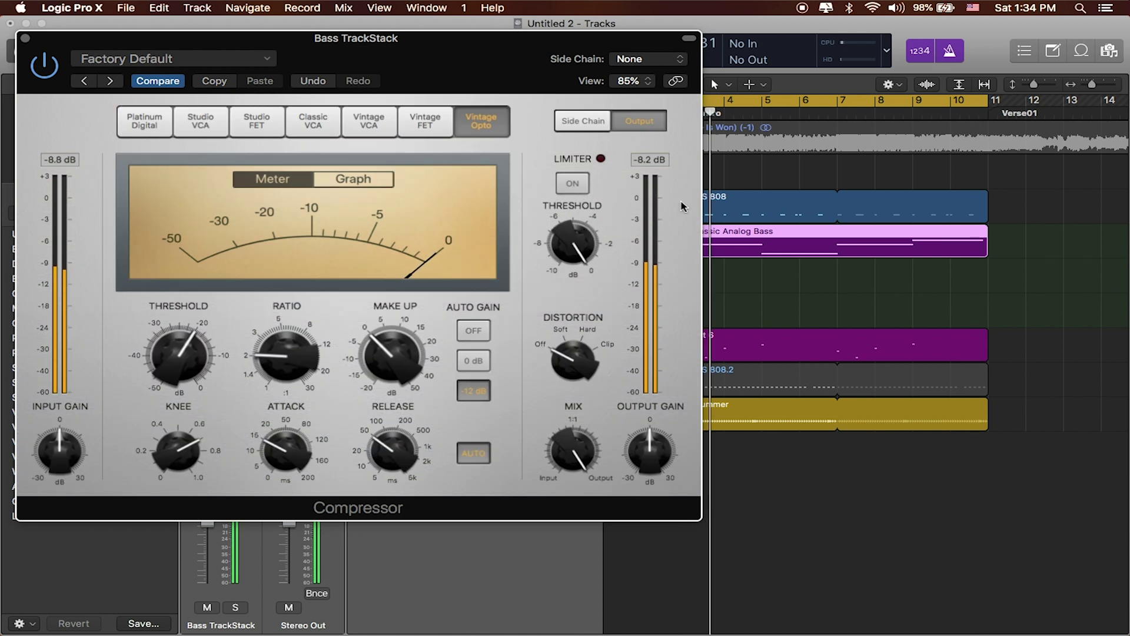
{"action": "key", "text": "y"}
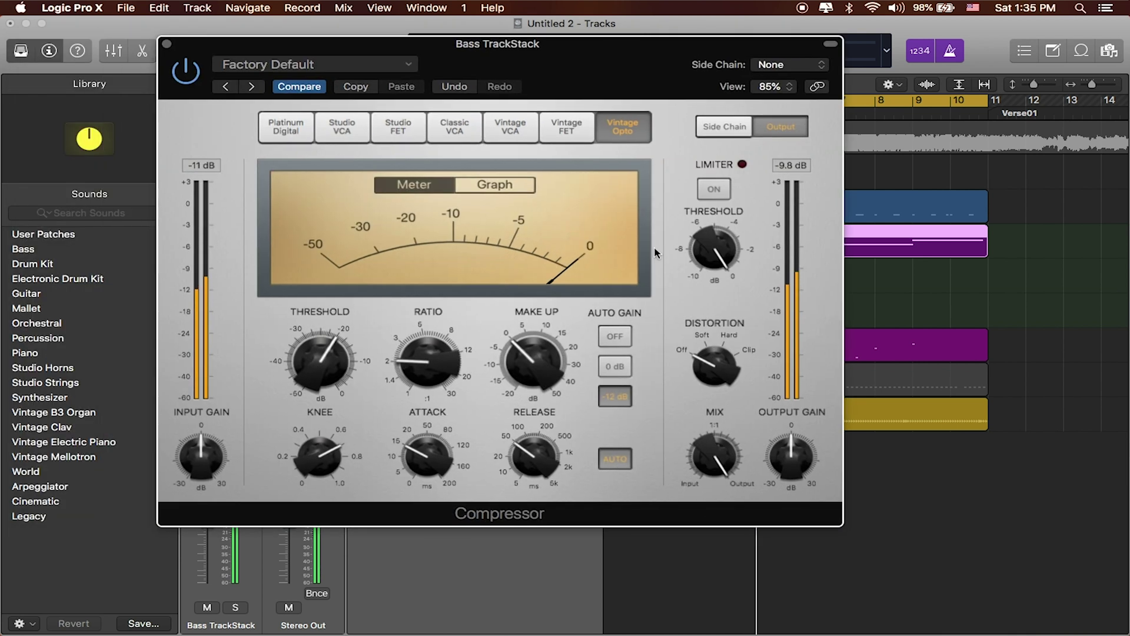
- Set threshold near -9.4 dB, auto gain 0 dB, slight distortion, make-up -8.5 dB, and reduce mix
{"action": "mouse_move", "coordinate": [707, 241]}
{"action": "left_mouse_down"}
{"action": "mouse_move", "coordinate": [703, 258]}
{"action": "mouse_move", "coordinate": [704, 234]}
{"action": "left_mouse_up"}
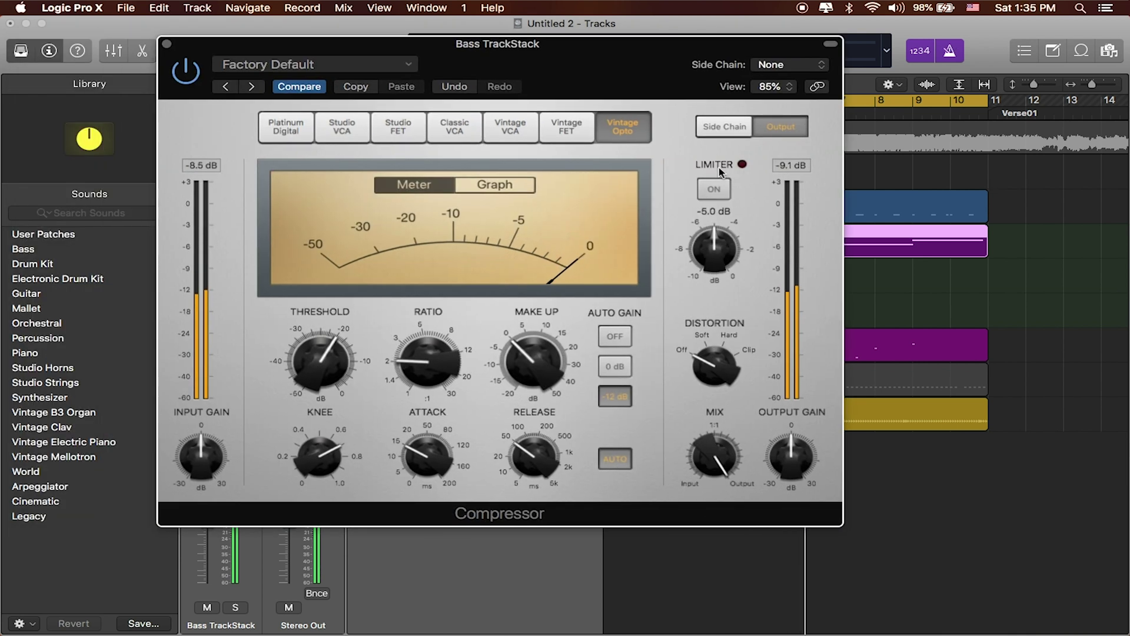
{"action": "left_click", "coordinate": [622, 369]}
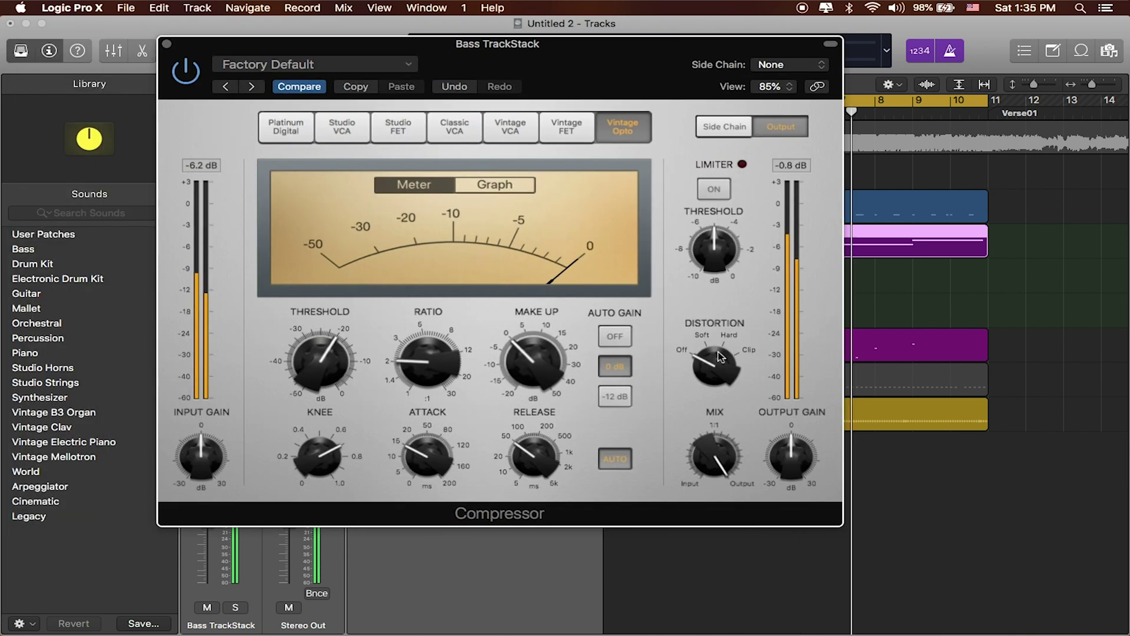
{"action": "left_click_drag", "start_coordinate": [723, 362], "coordinate": [725, 351]}
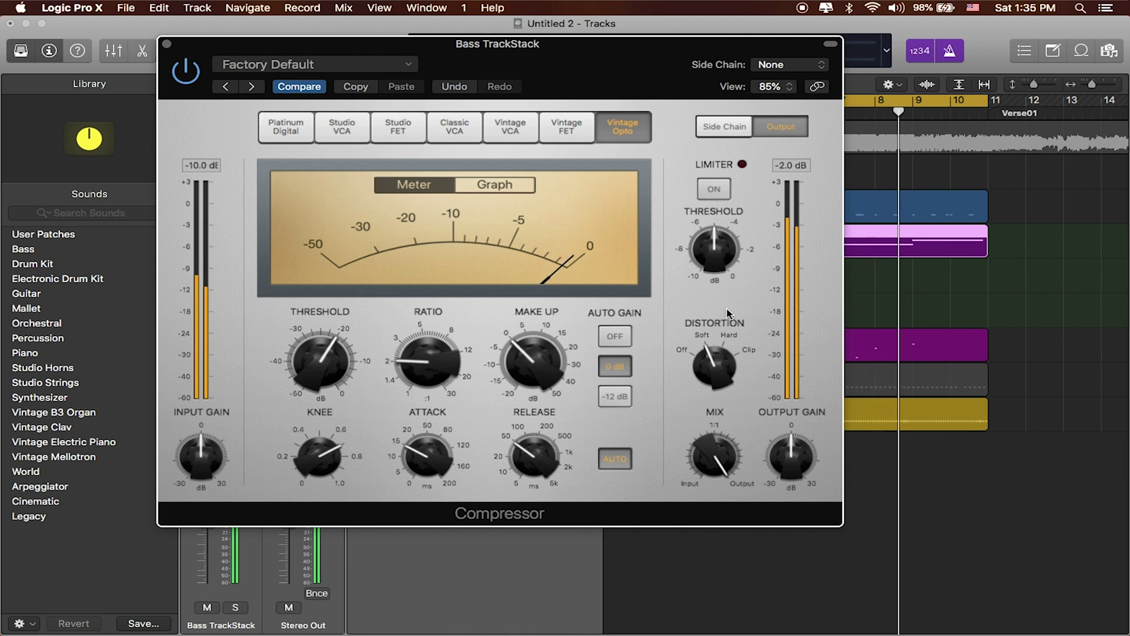
{"action": "mouse_move", "coordinate": [549, 341]}
{"action": "left_click_drag", "start_coordinate": [548, 341], "coordinate": [540, 380]}
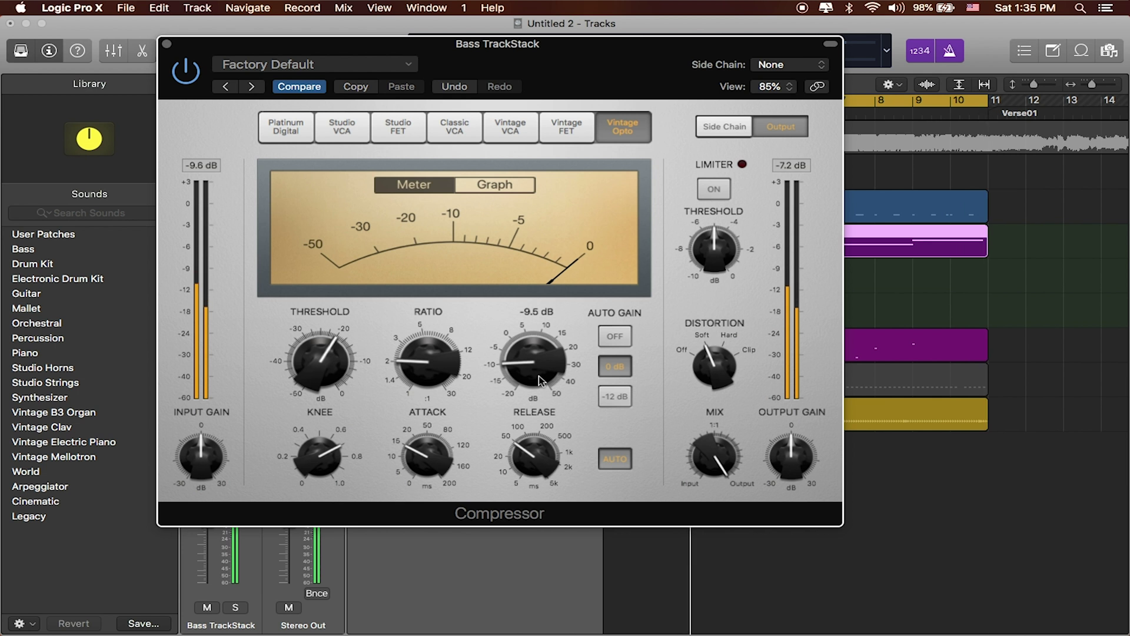
{"action": "scroll", "coordinate": [541, 379], "scroll_direction": "up", "scroll_amount": 2}
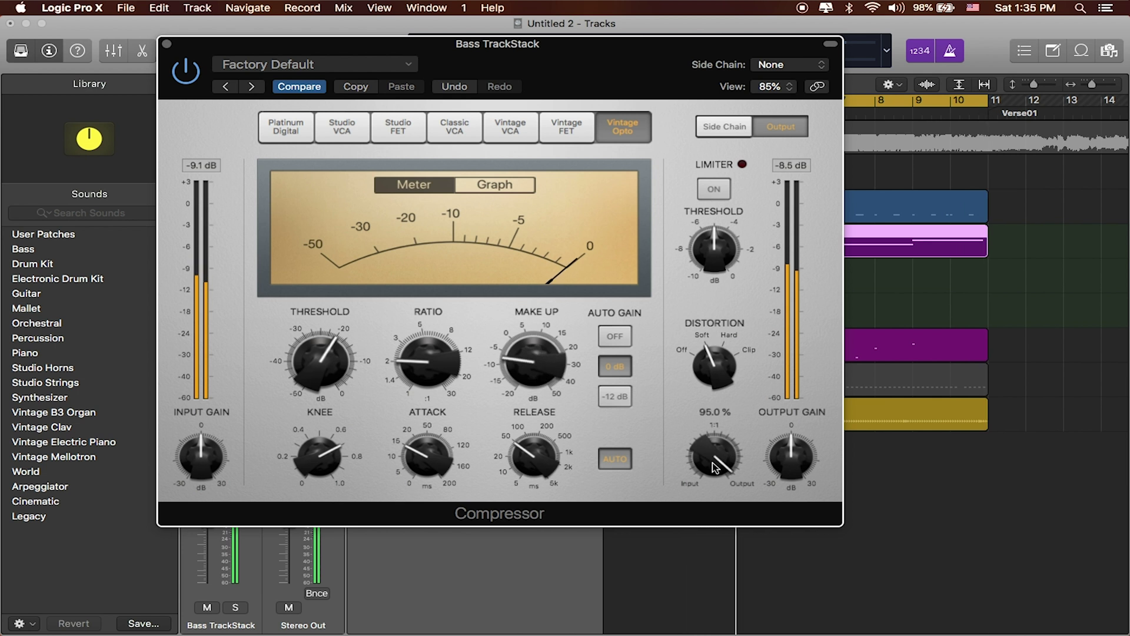
{"action": "left_click_drag", "start_coordinate": [719, 457], "coordinate": [720, 500]}
{"action": "scroll", "coordinate": [716, 486], "scroll_direction": "up", "scroll_amount": 3}
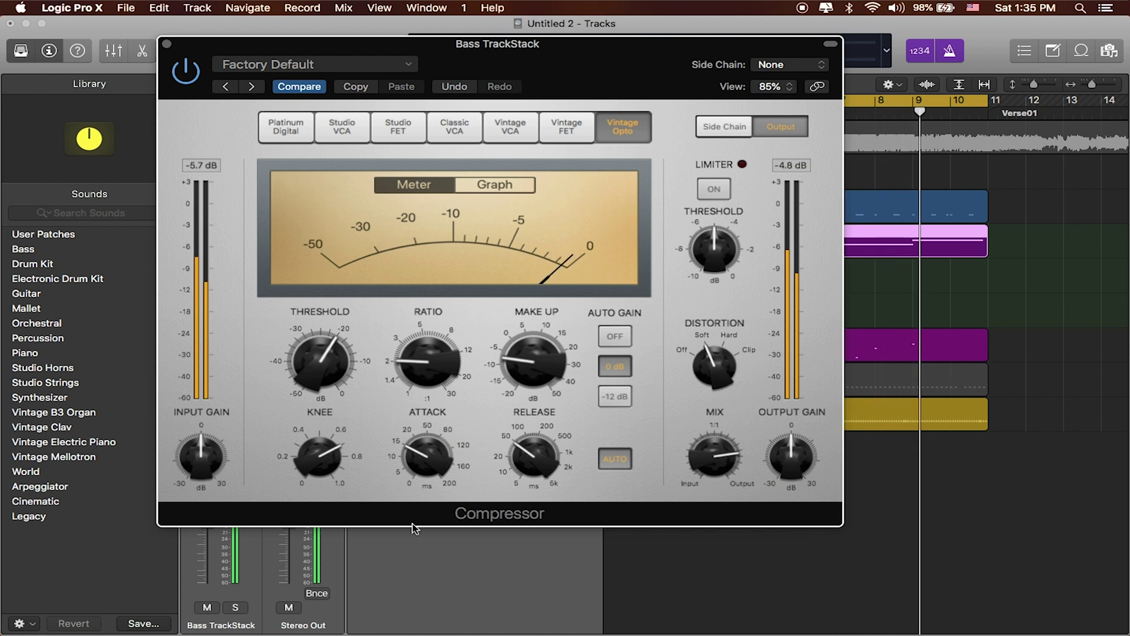
- Reposition the compressor window so the whole panel is in view
{"action": "mouse_move", "coordinate": [224, 471]}
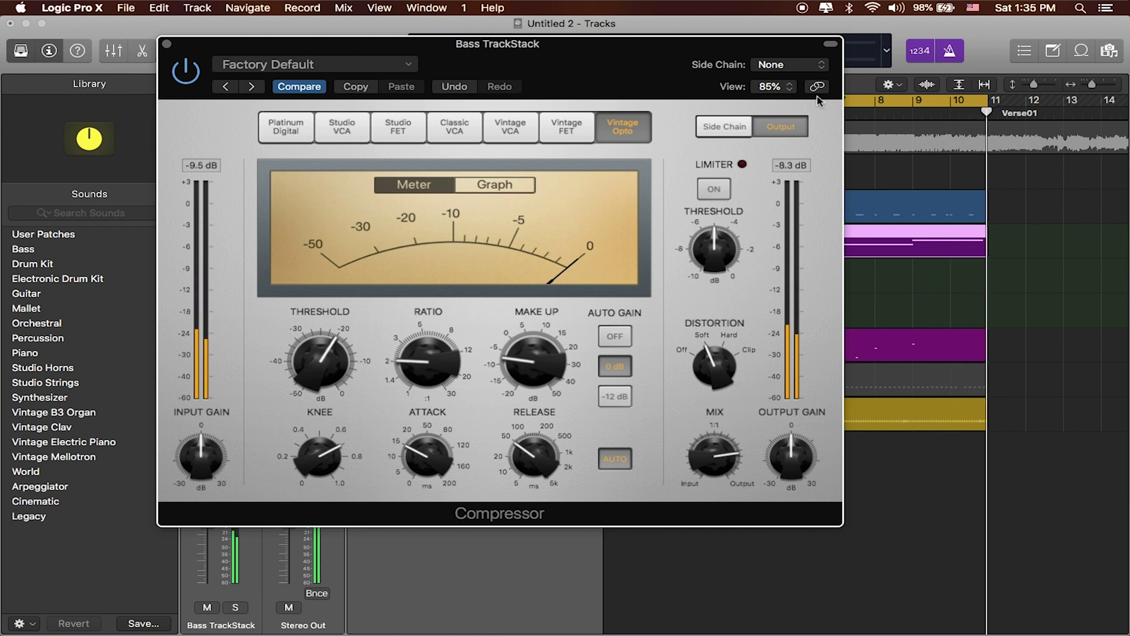
{"action": "left_click_drag", "start_coordinate": [701, 56], "coordinate": [665, 240]}
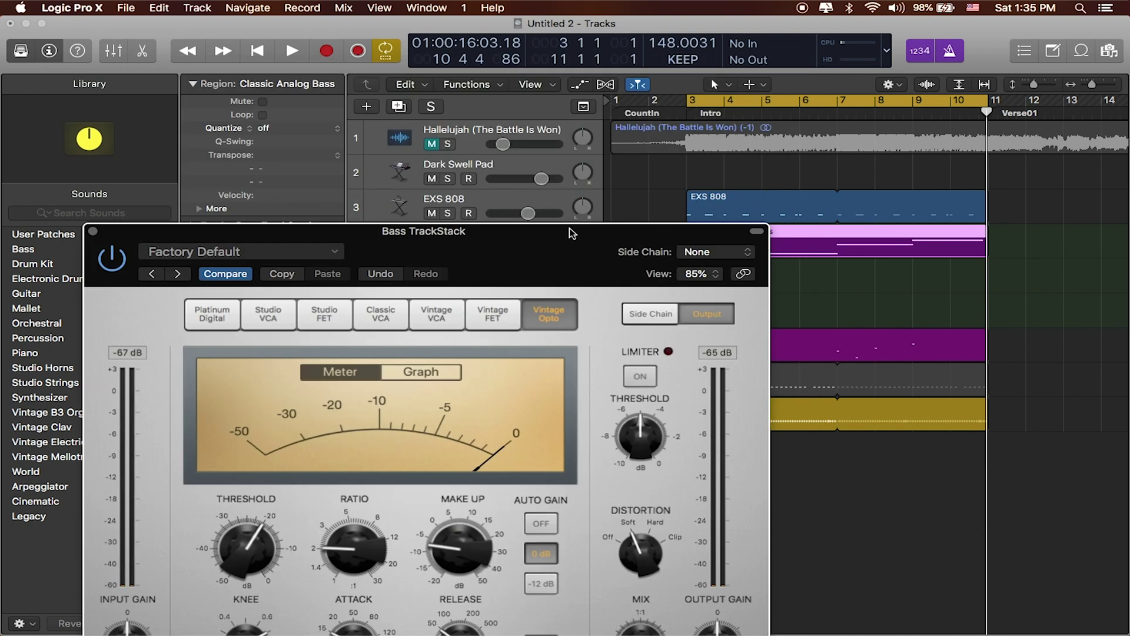
{"action": "left_click_drag", "start_coordinate": [571, 233], "coordinate": [640, 100]}
- Make the EXS 808 (Inst 2) track the compressor's side-chain source and show its side-chain settings
{"action": "left_click_drag", "start_coordinate": [728, 100], "coordinate": [796, 79]}
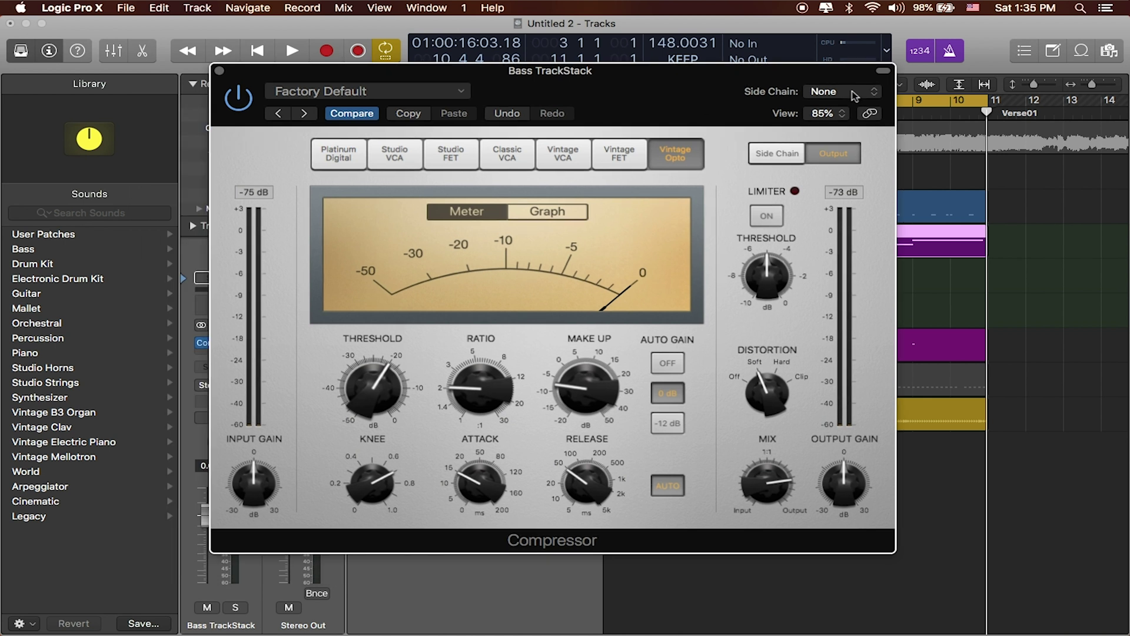
{"action": "left_click", "coordinate": [853, 93]}
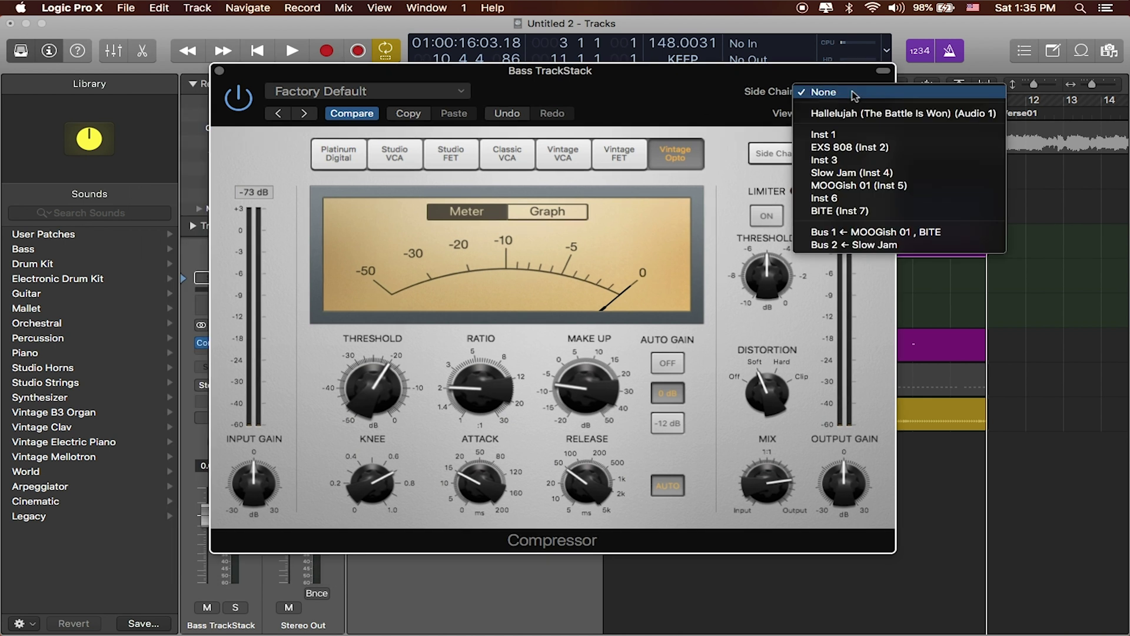
{"action": "left_click", "coordinate": [894, 148]}
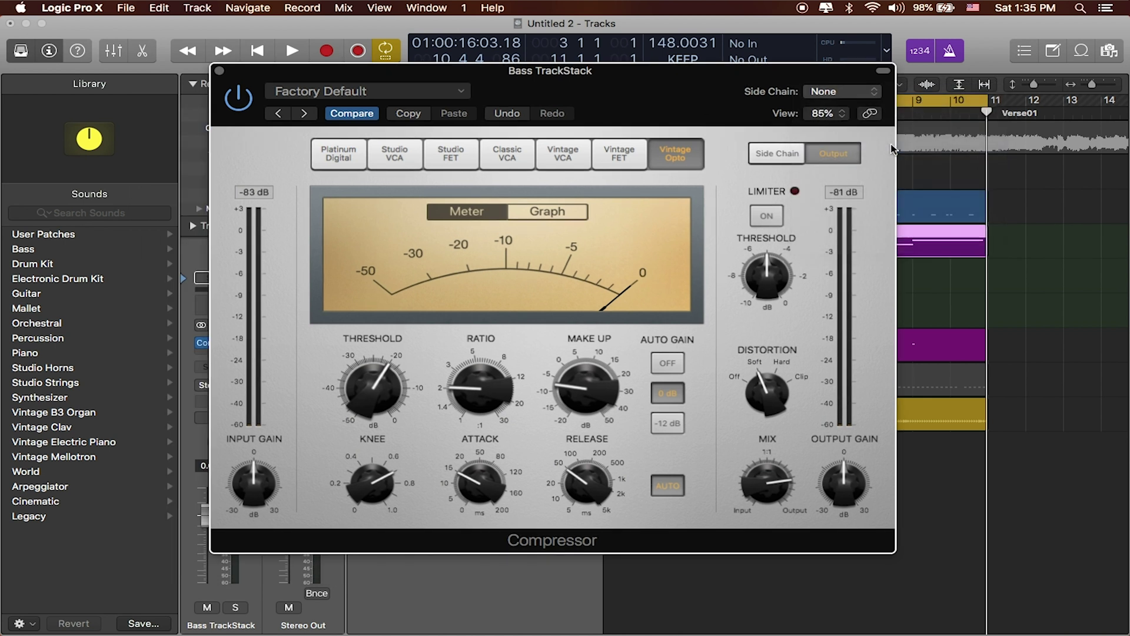
{"action": "left_click", "coordinate": [778, 154]}
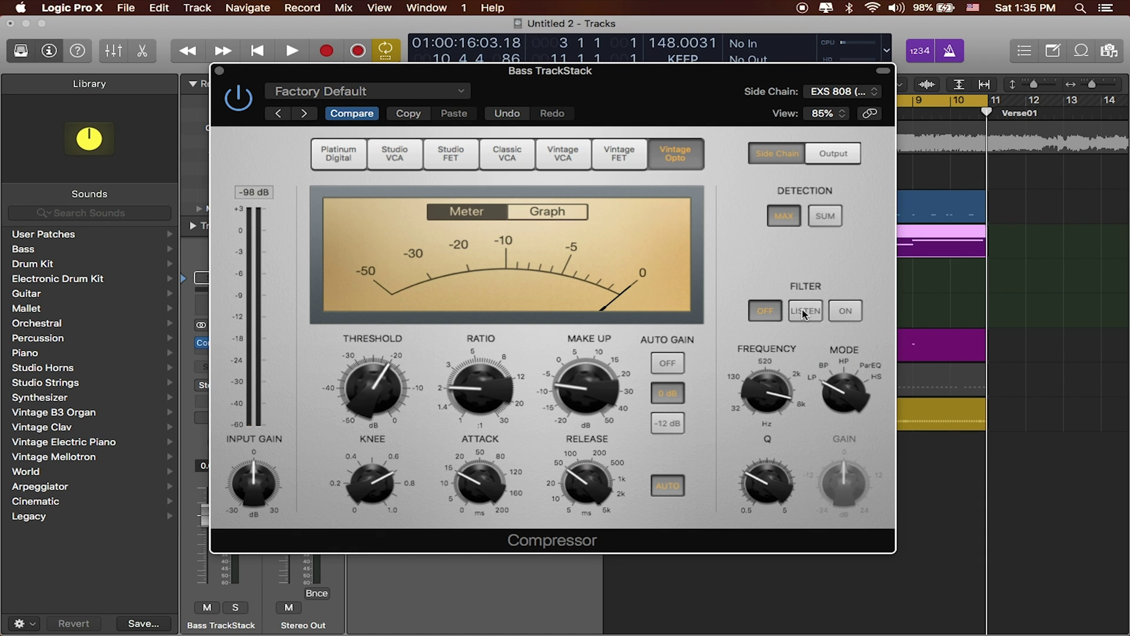
- Play the song to hear the ducking, and drag the compressor threshold lower
{"action": "key", "text": "space"}
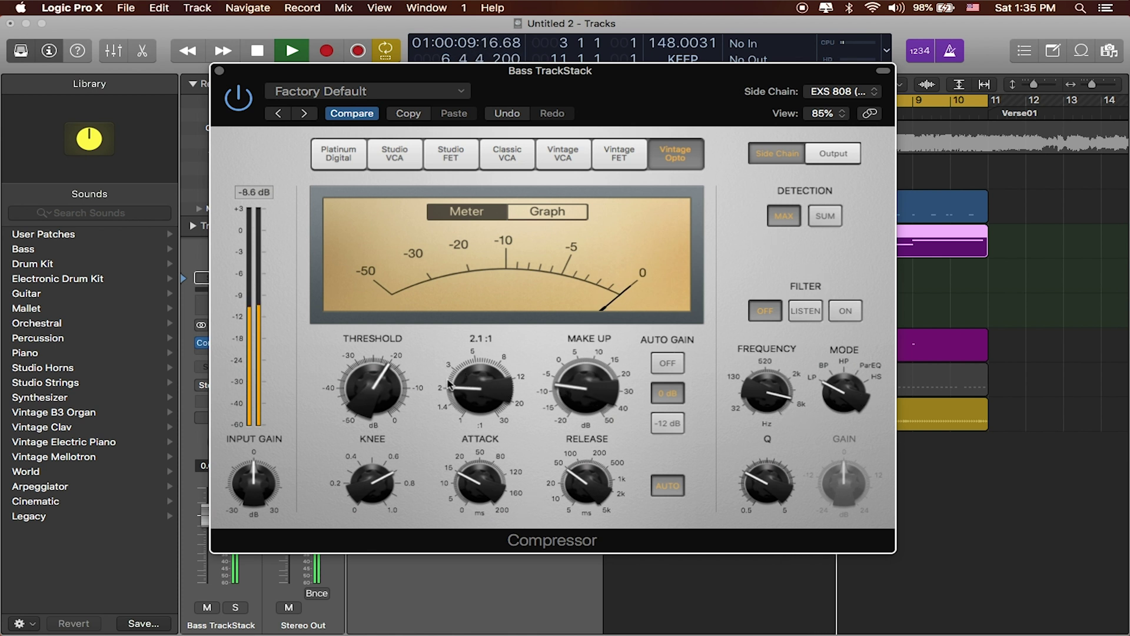
{"action": "left_click_drag", "start_coordinate": [374, 387], "coordinate": [360, 369]}
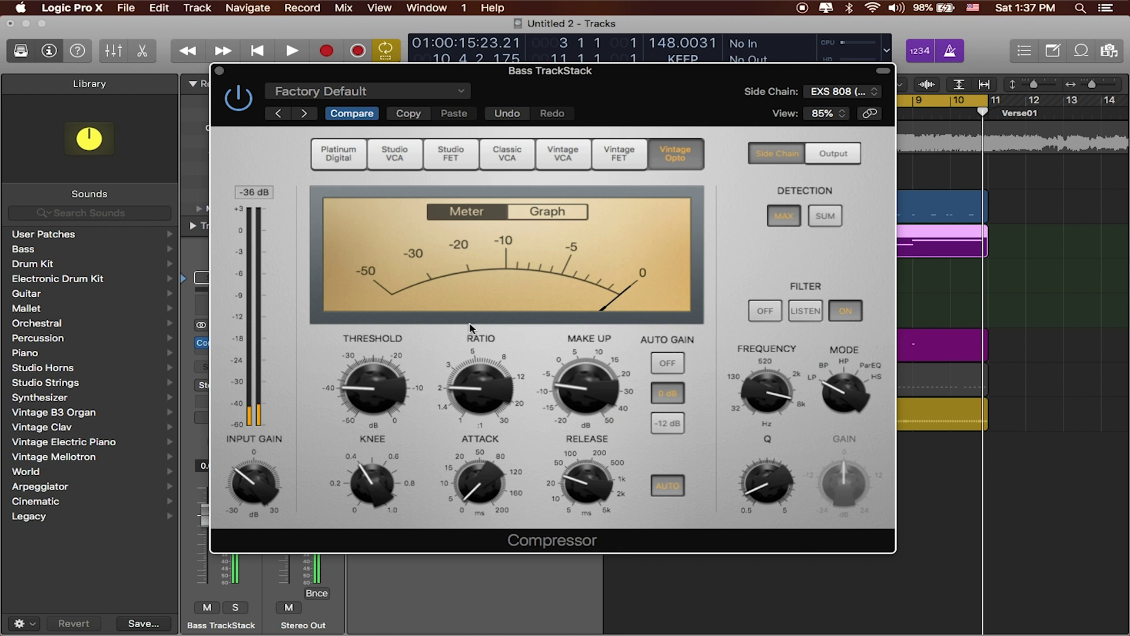
{"action": "mouse_move", "coordinate": [405, 422]}
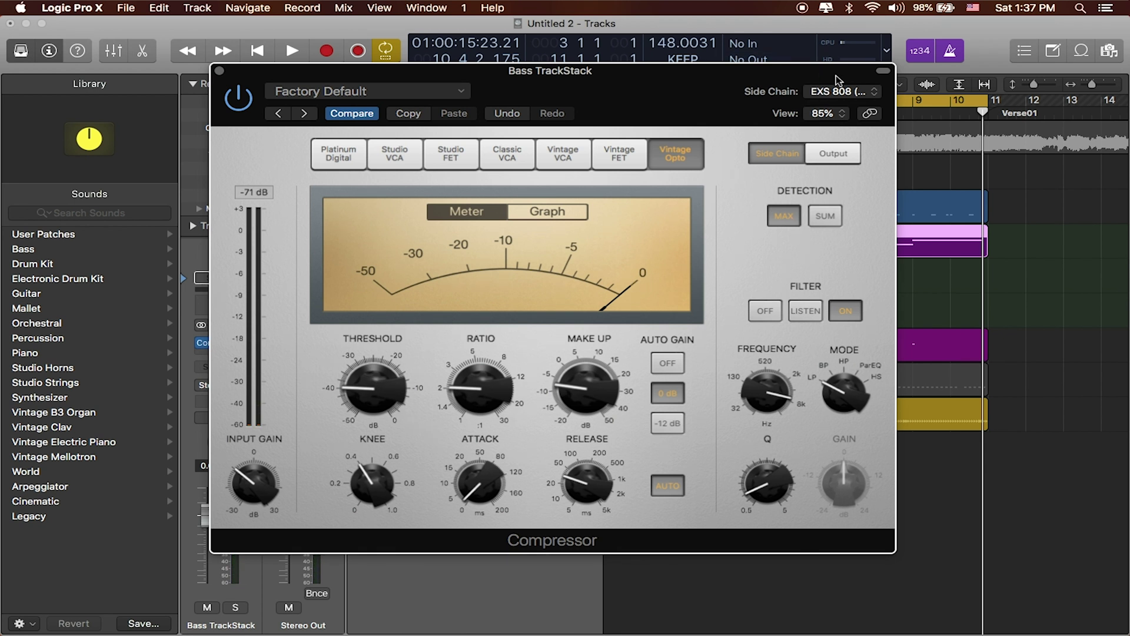
{"action": "left_click_drag", "start_coordinate": [753, 92], "coordinate": [741, 309]}
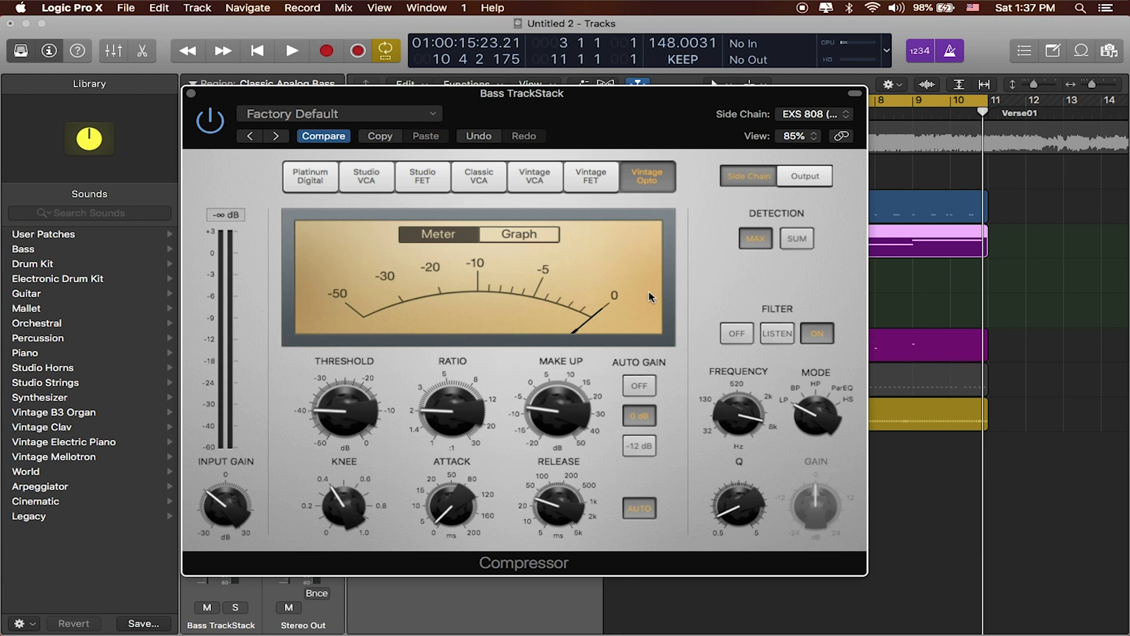
- Switch the compressor display to the gain graph and watch it during playback
{"action": "left_click", "coordinate": [529, 239]}
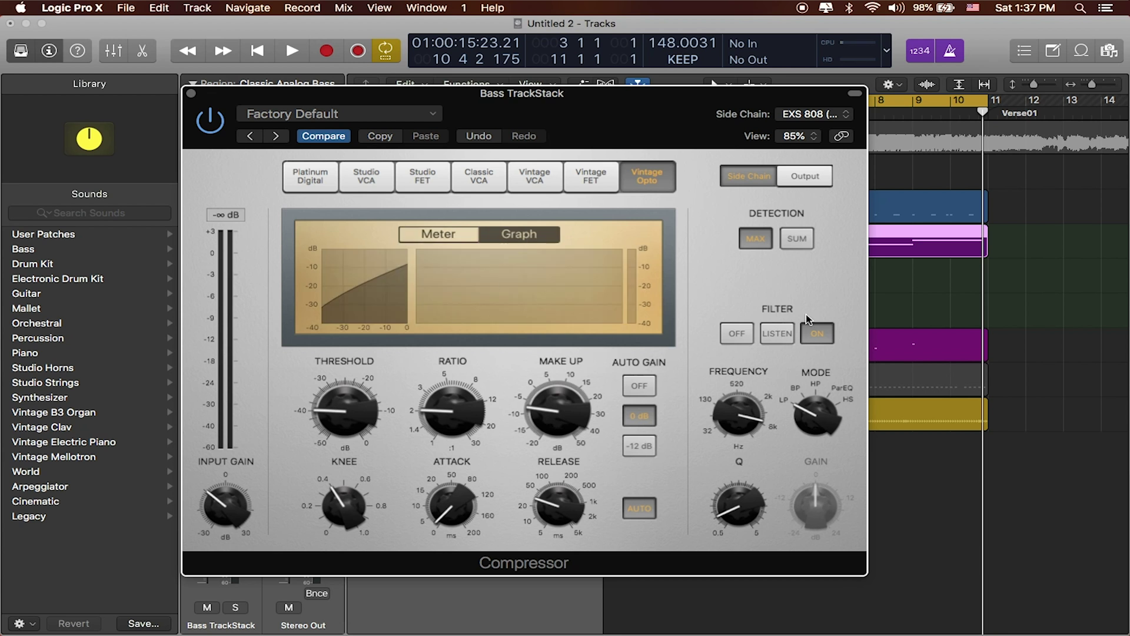
{"action": "key", "text": "space"}
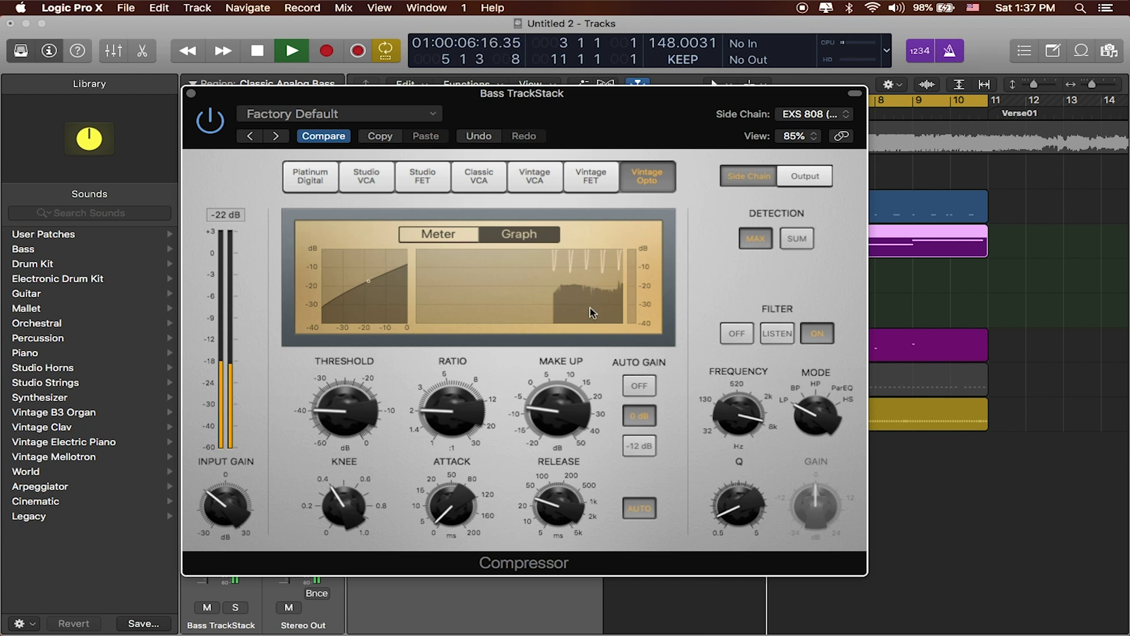
{"action": "mouse_move", "coordinate": [480, 364]}
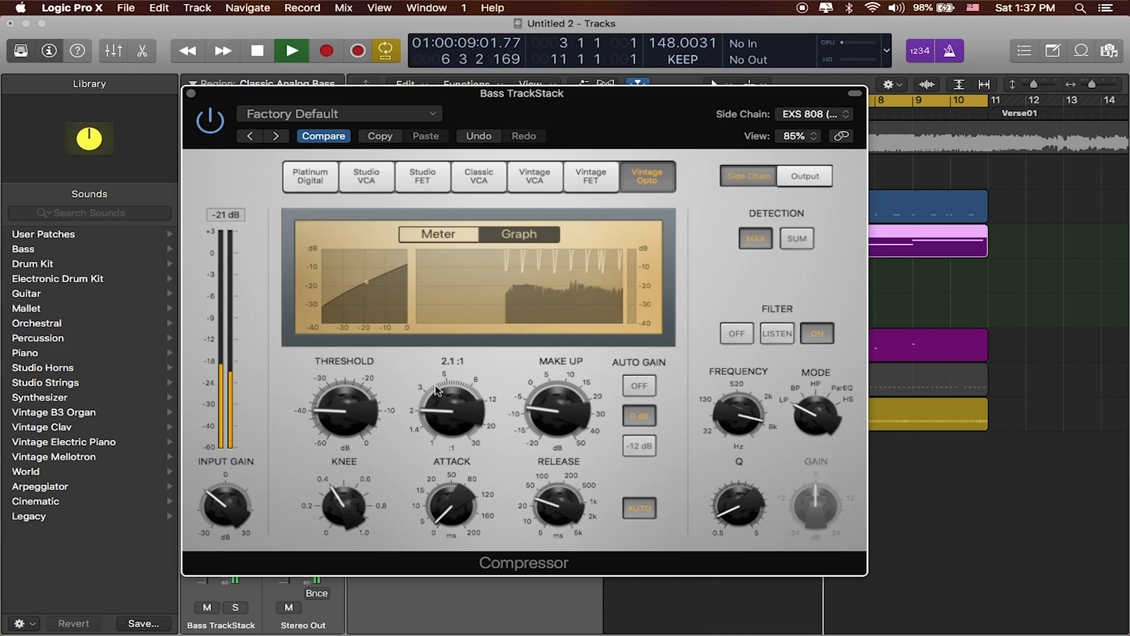
{"action": "key", "text": "space"}
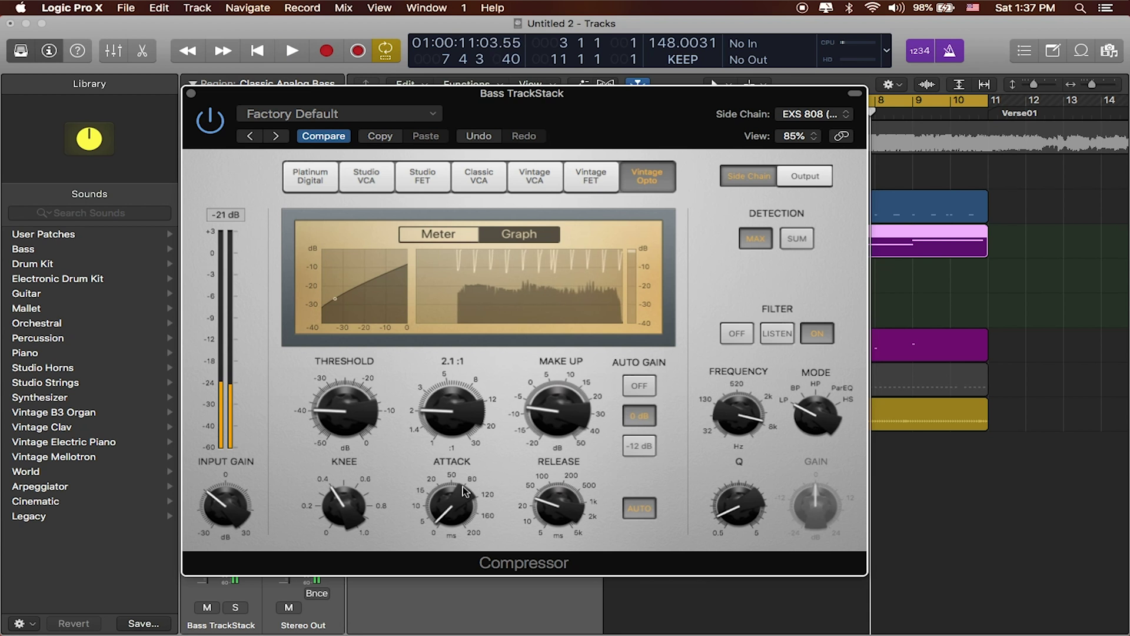
{"action": "key", "text": "space"}
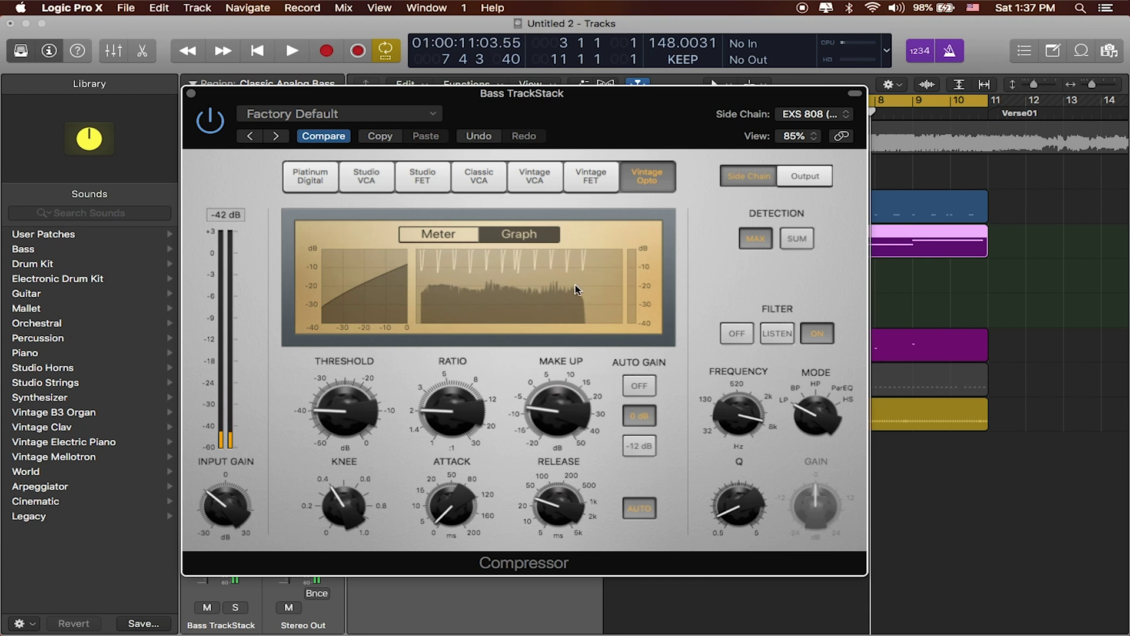
{"action": "key", "text": "space"}
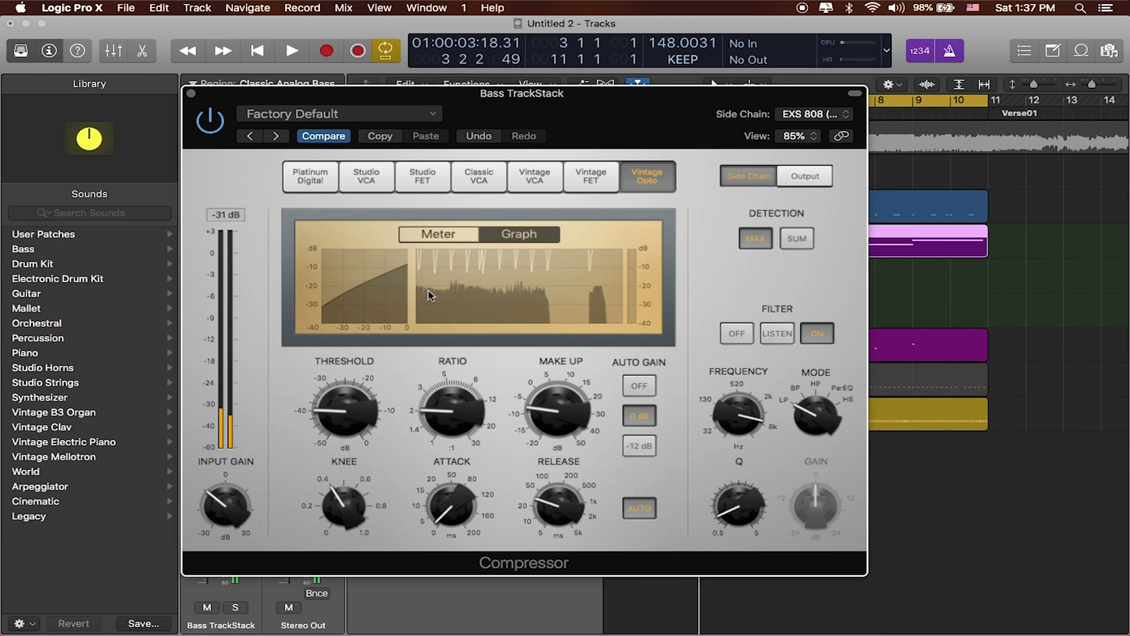
- Lower the compressor threshold to about -49 dB with the song playing
{"action": "mouse_move", "coordinate": [346, 416]}
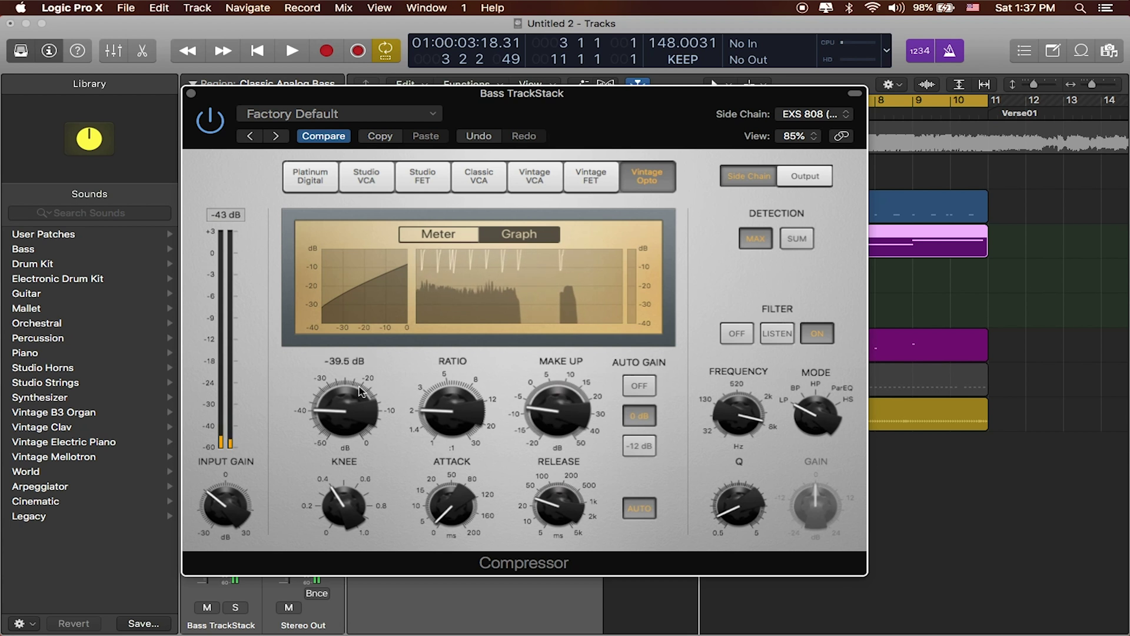
{"action": "left_click_drag", "start_coordinate": [344, 416], "coordinate": [346, 425]}
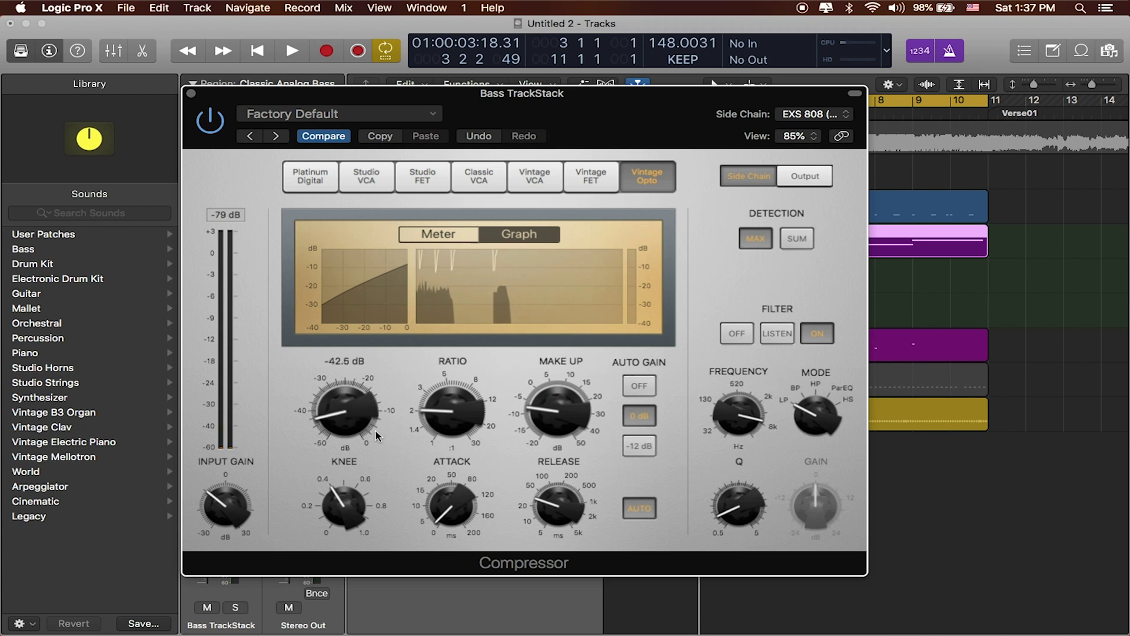
{"action": "key", "text": "space"}
{"action": "scroll", "coordinate": [376, 367], "scroll_direction": "up", "scroll_amount": 10}
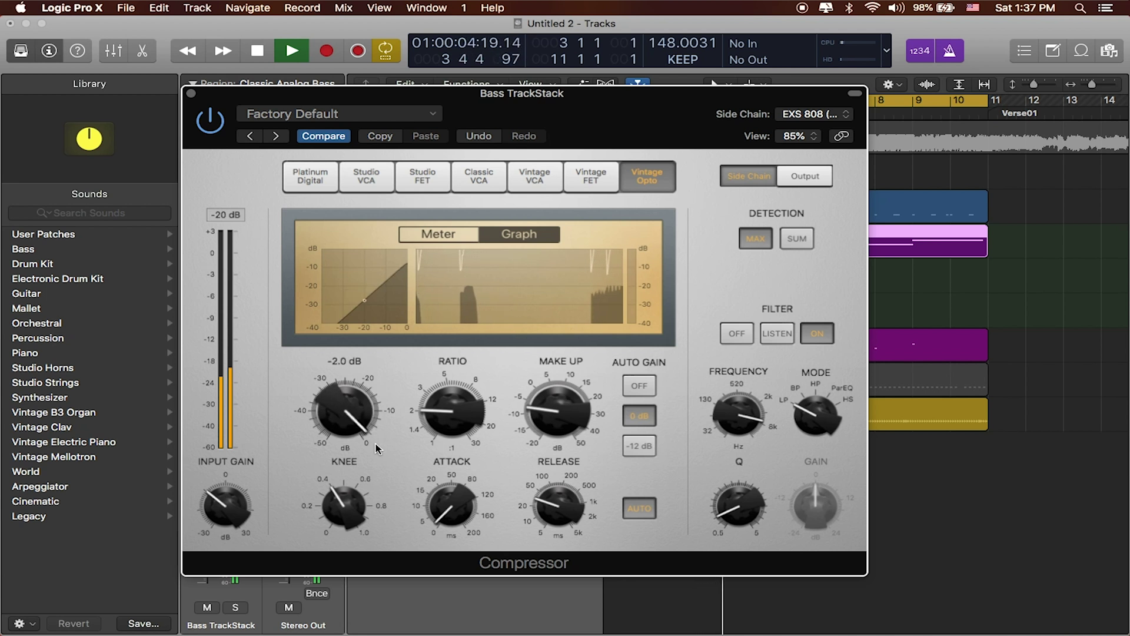
{"action": "left_click_drag", "start_coordinate": [386, 361], "coordinate": [322, 445]}
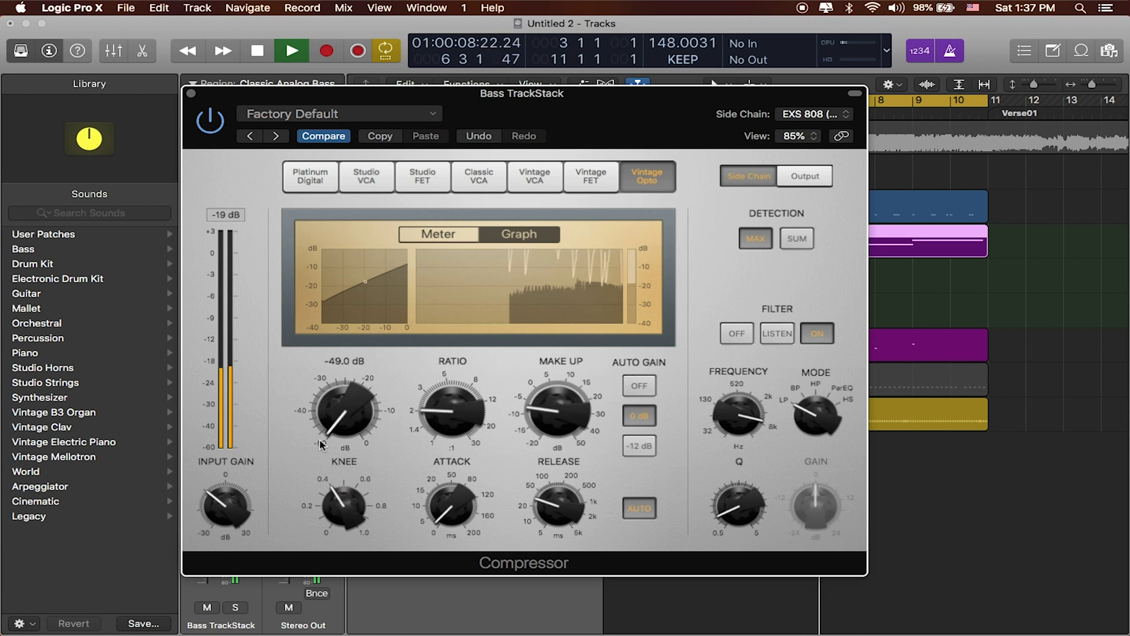
- Set the compressor ratio to 2.6:1
{"action": "scroll", "coordinate": [443, 433], "scroll_direction": "down", "scroll_amount": 5}
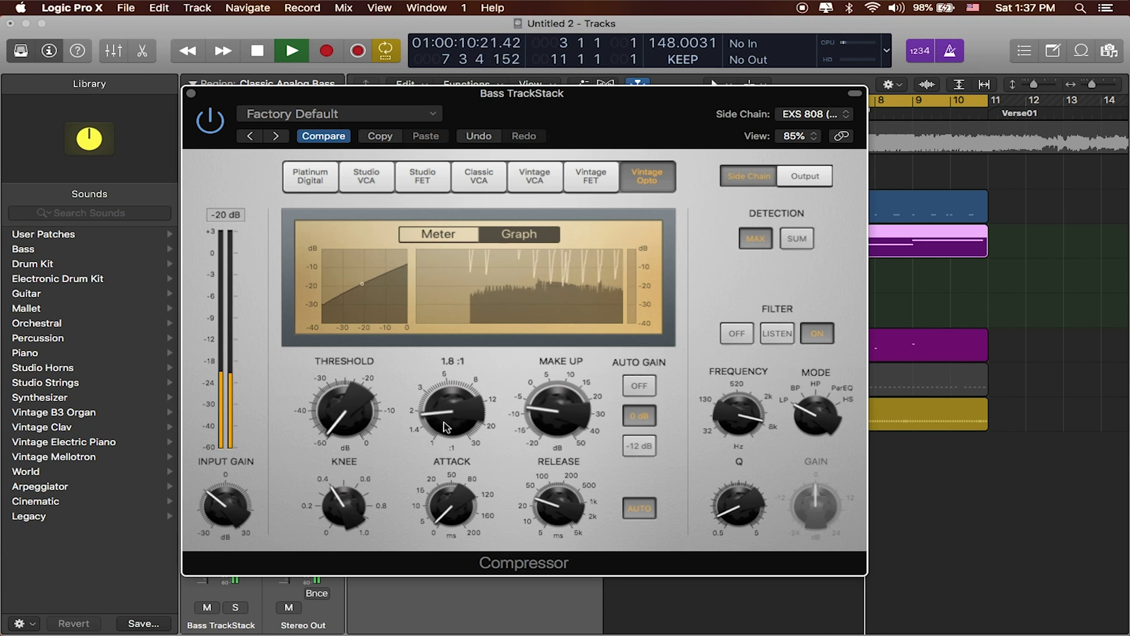
{"action": "scroll", "coordinate": [444, 429], "scroll_direction": "down", "scroll_amount": 3}
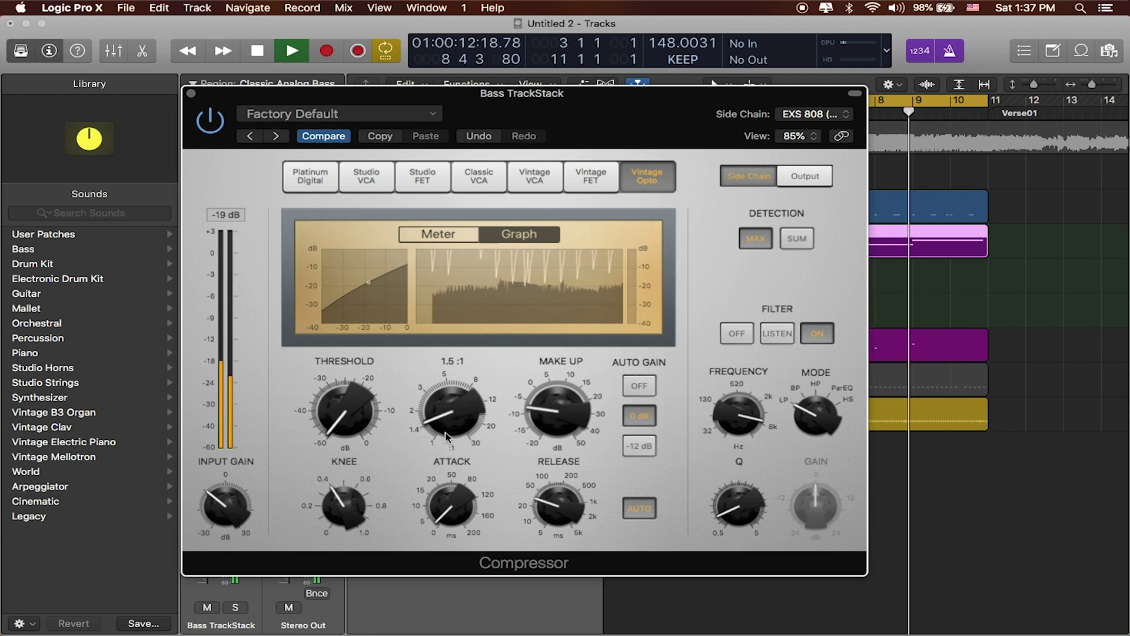
{"action": "scroll", "coordinate": [448, 437], "scroll_direction": "up", "scroll_amount": 2}
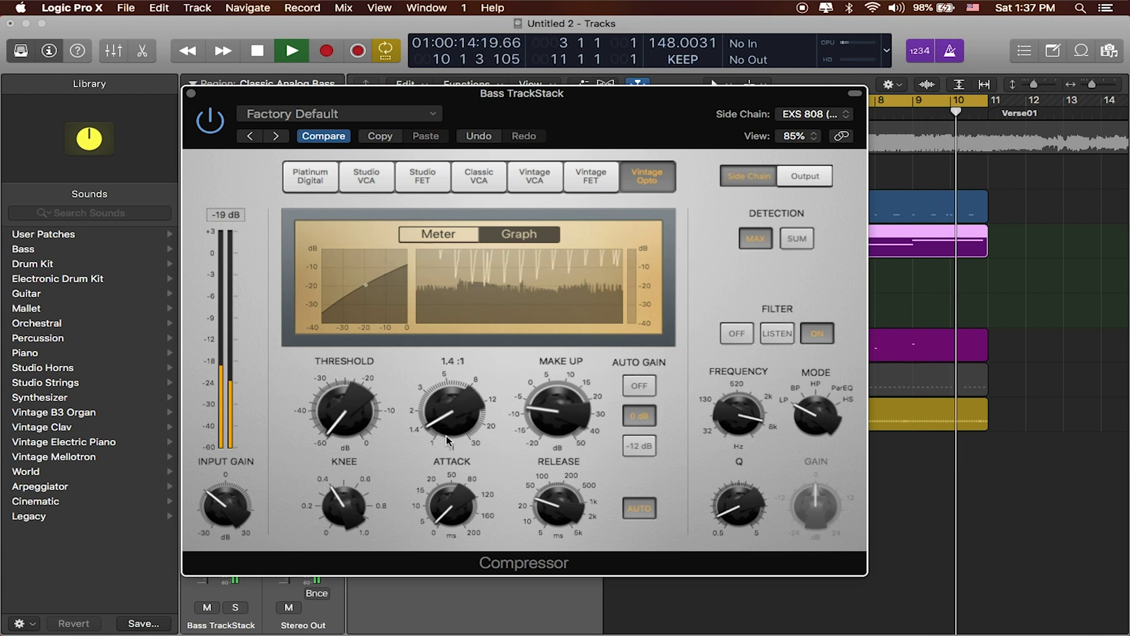
{"action": "left_click_drag", "start_coordinate": [447, 434], "coordinate": [443, 403]}
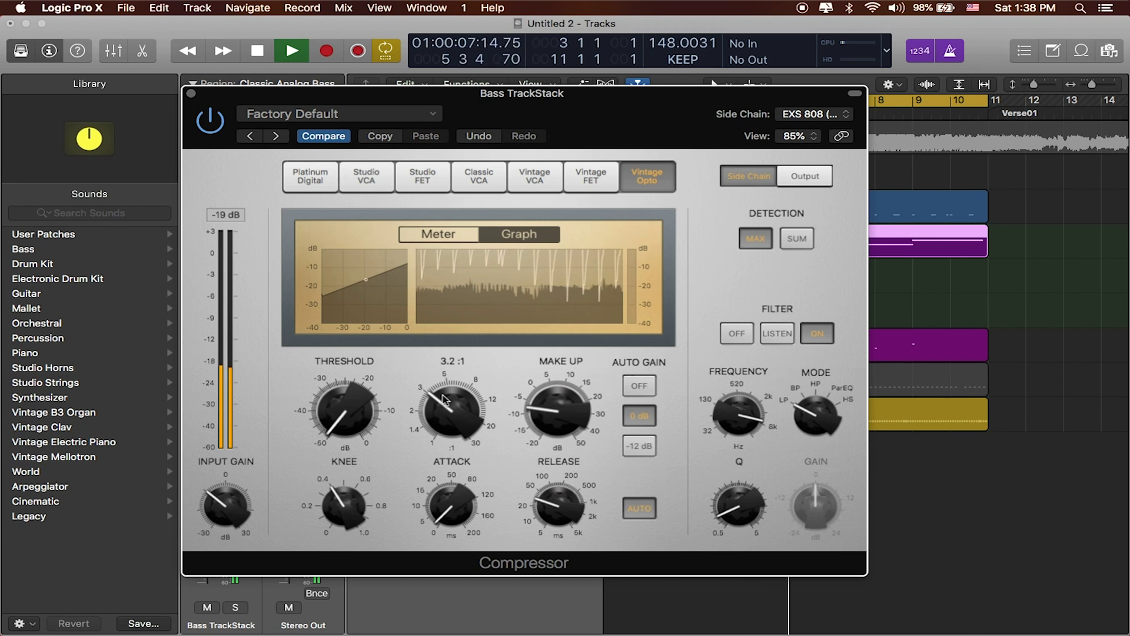
{"action": "left_click_drag", "start_coordinate": [444, 401], "coordinate": [443, 408]}
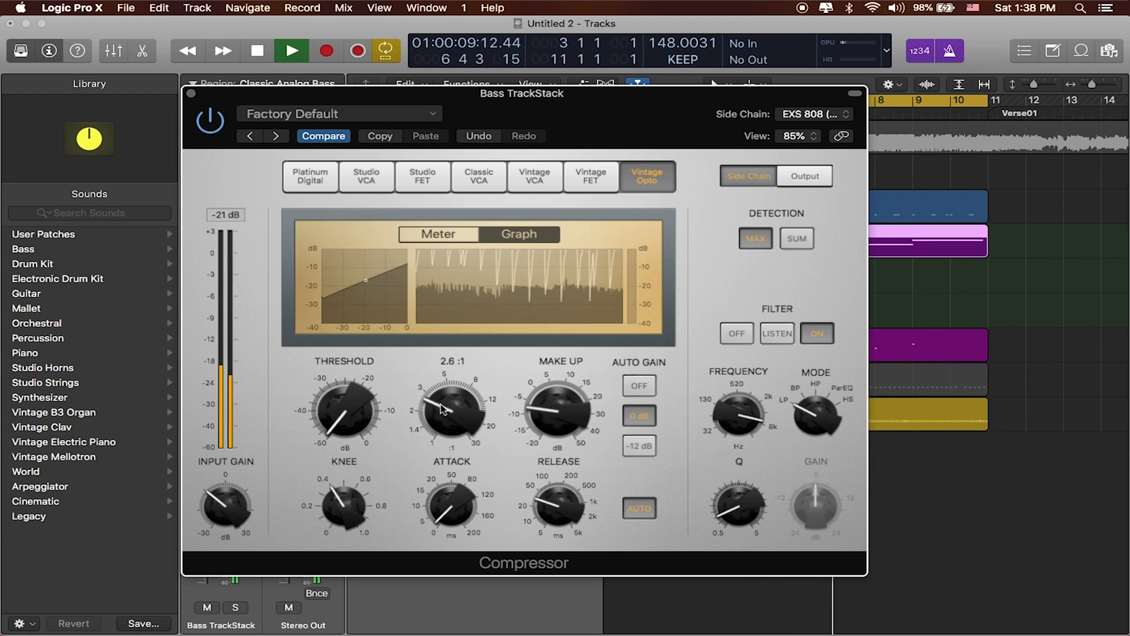